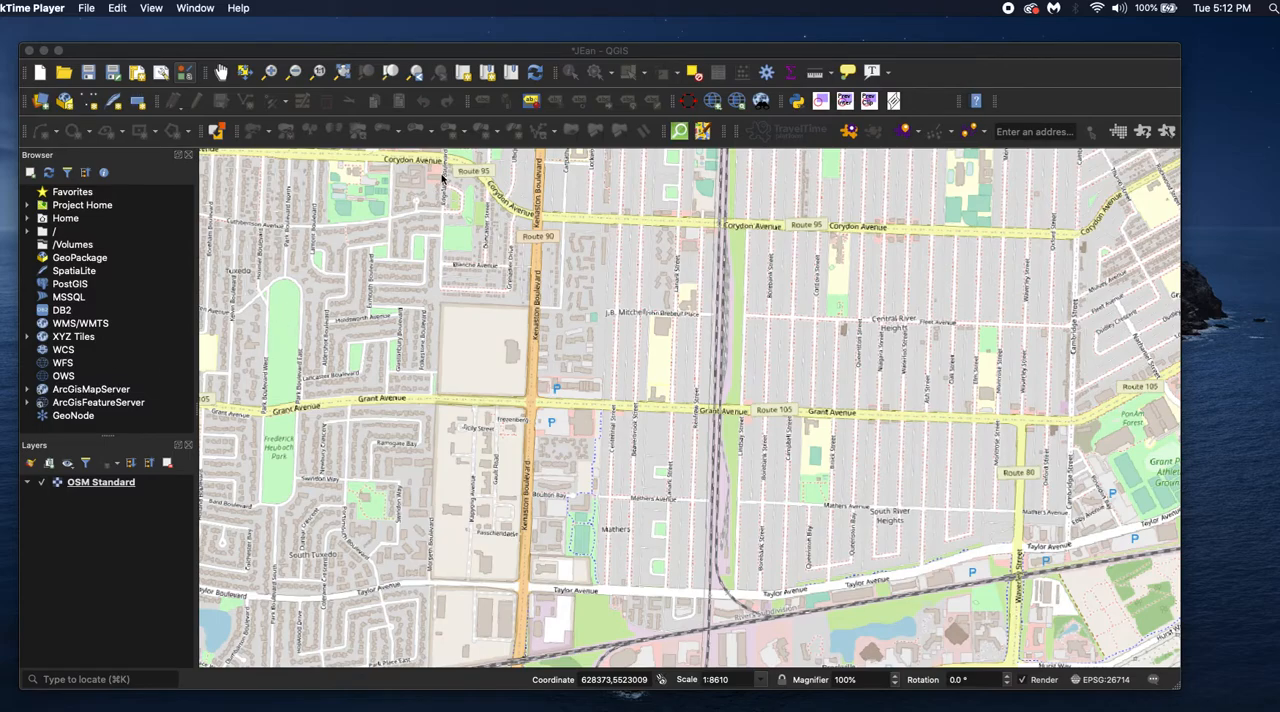
# Search the plugin manager for iso4app and review the plugin's details
pyautogui.click(459, 50)
pyautogui.moveTo(459, 50); pyautogui.dragTo(457, 44)
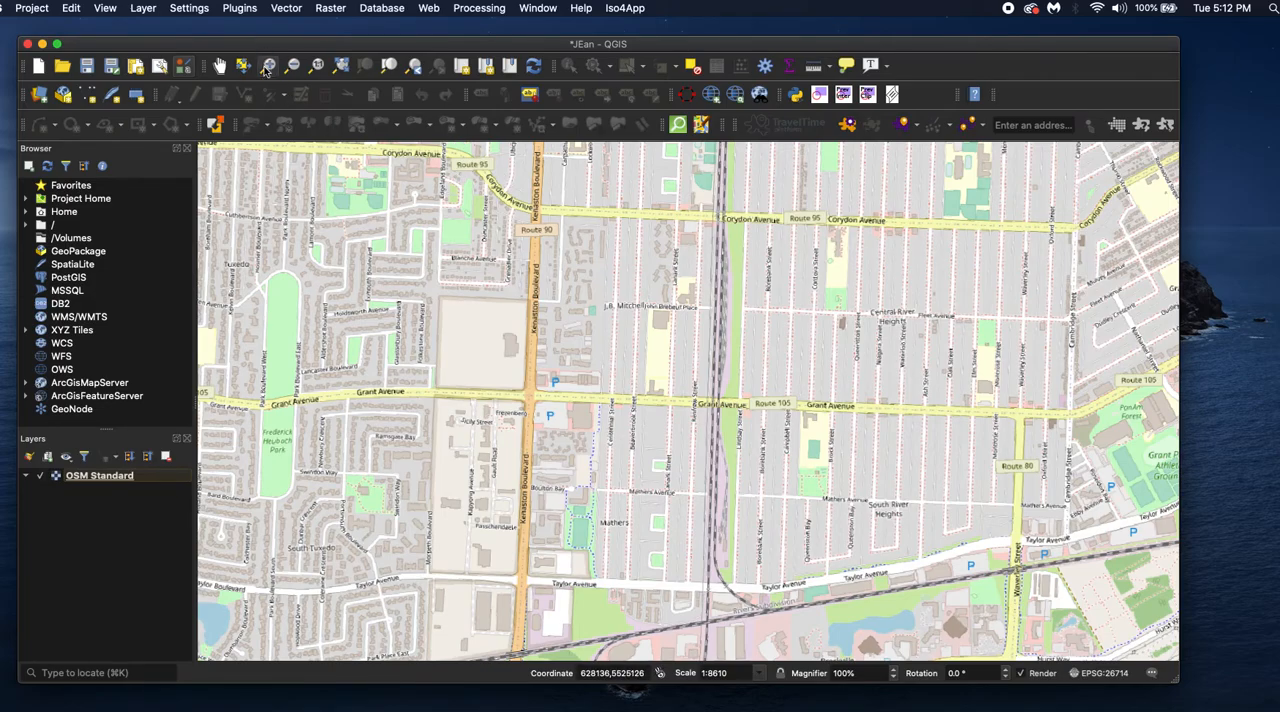
pyautogui.click(244, 10)
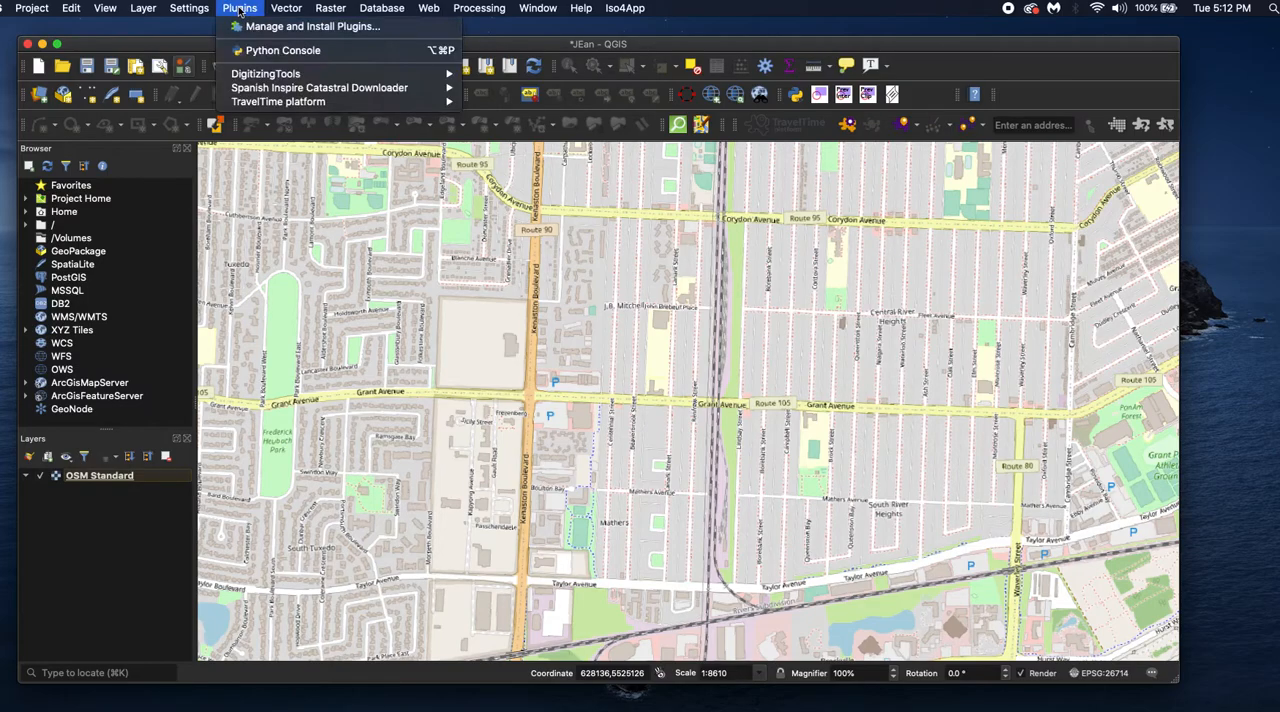
pyautogui.click(265, 30)
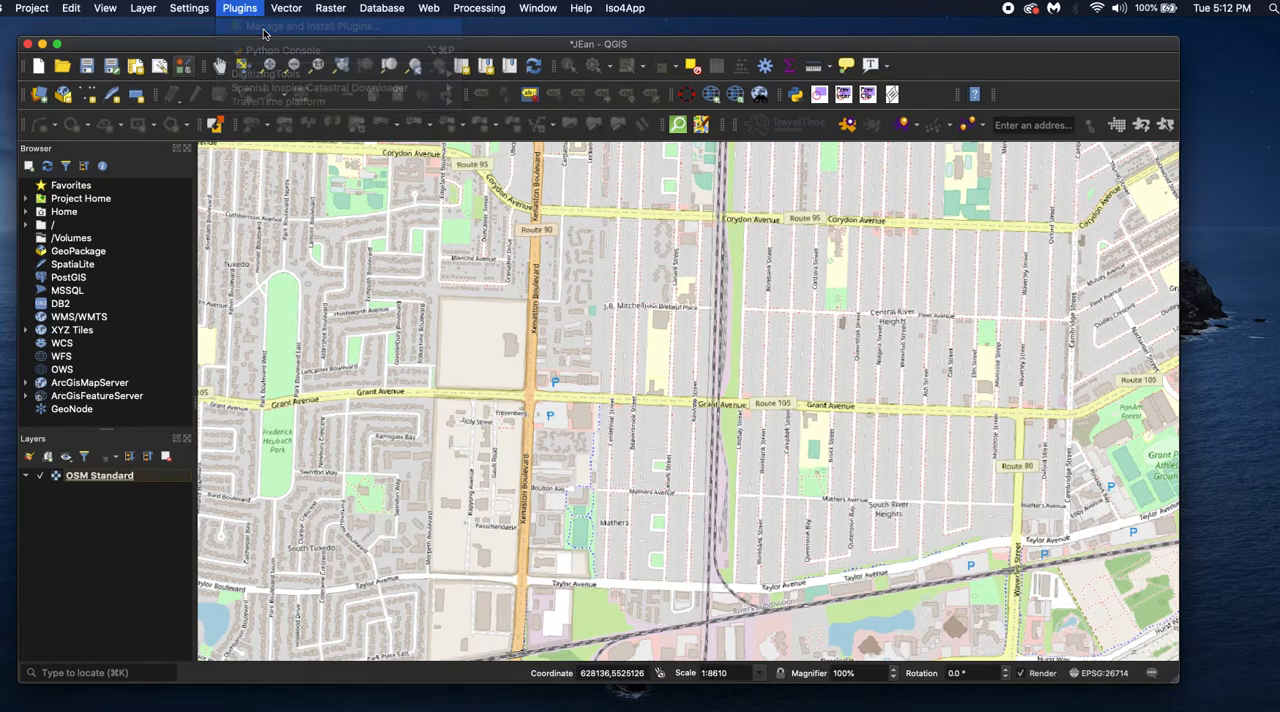
pyautogui.click(639, 210)
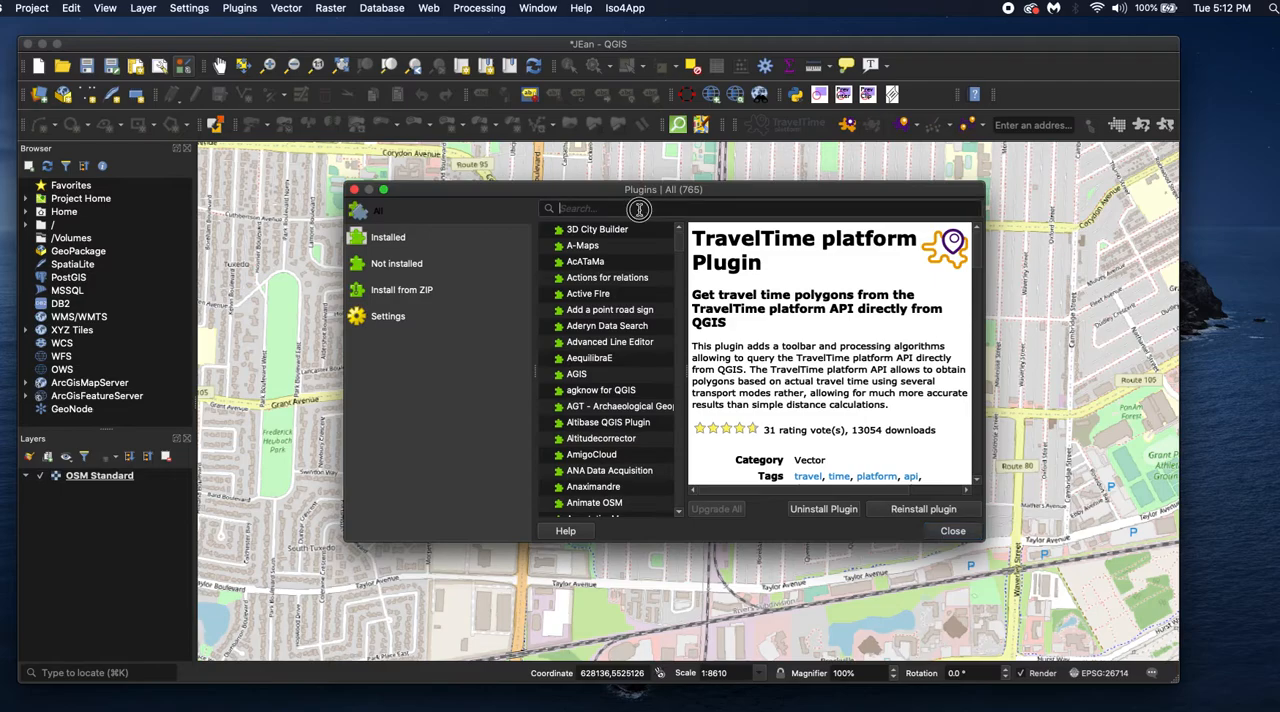
pyautogui.write('iso')
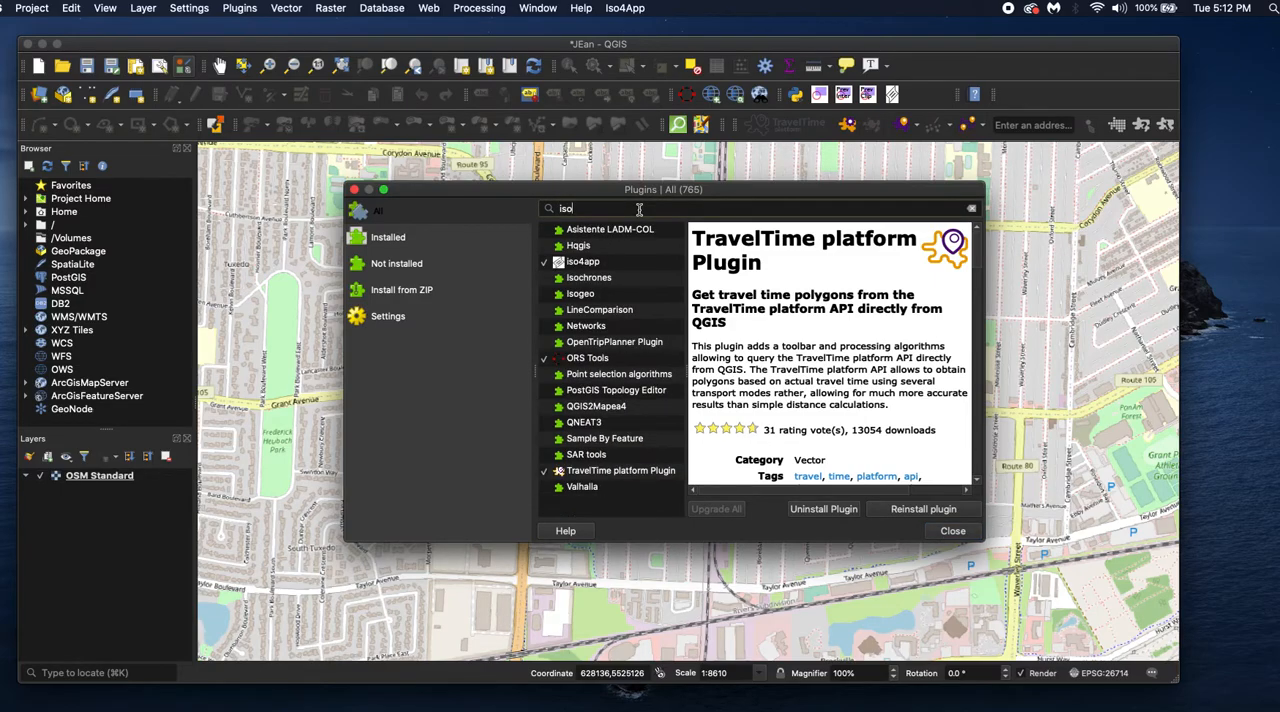
pyautogui.write('4app')
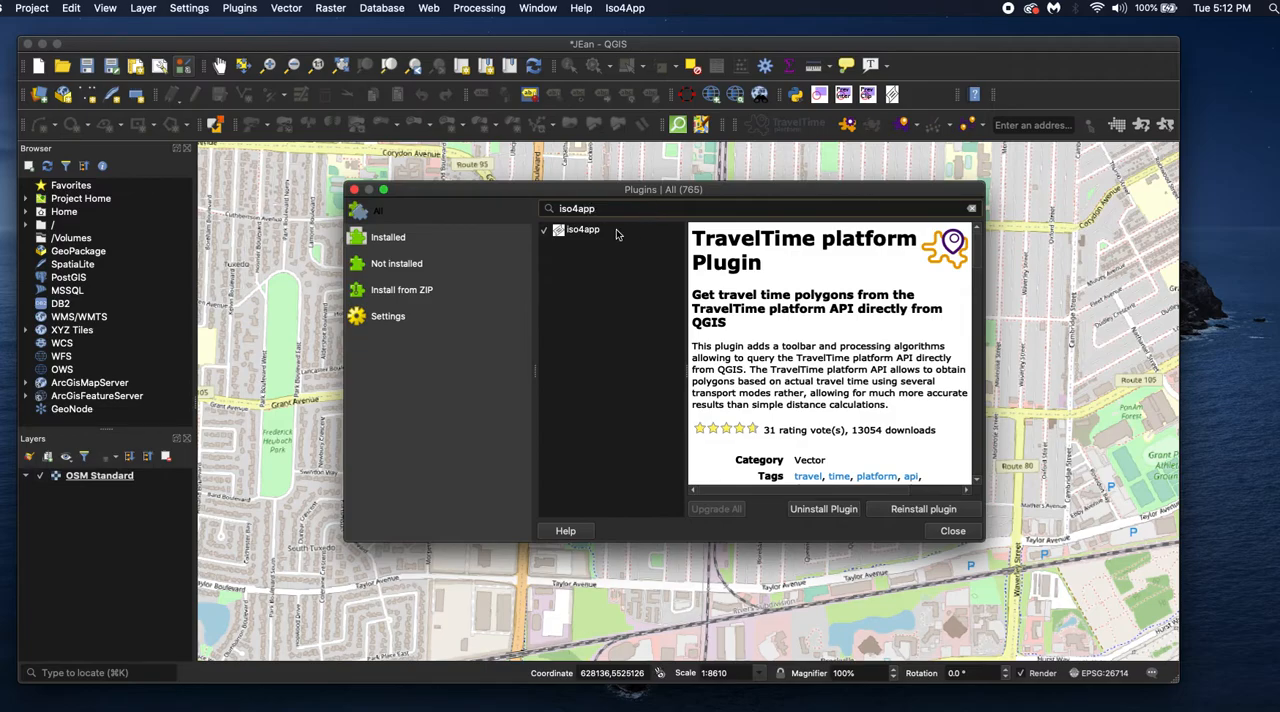
pyautogui.click(621, 234)
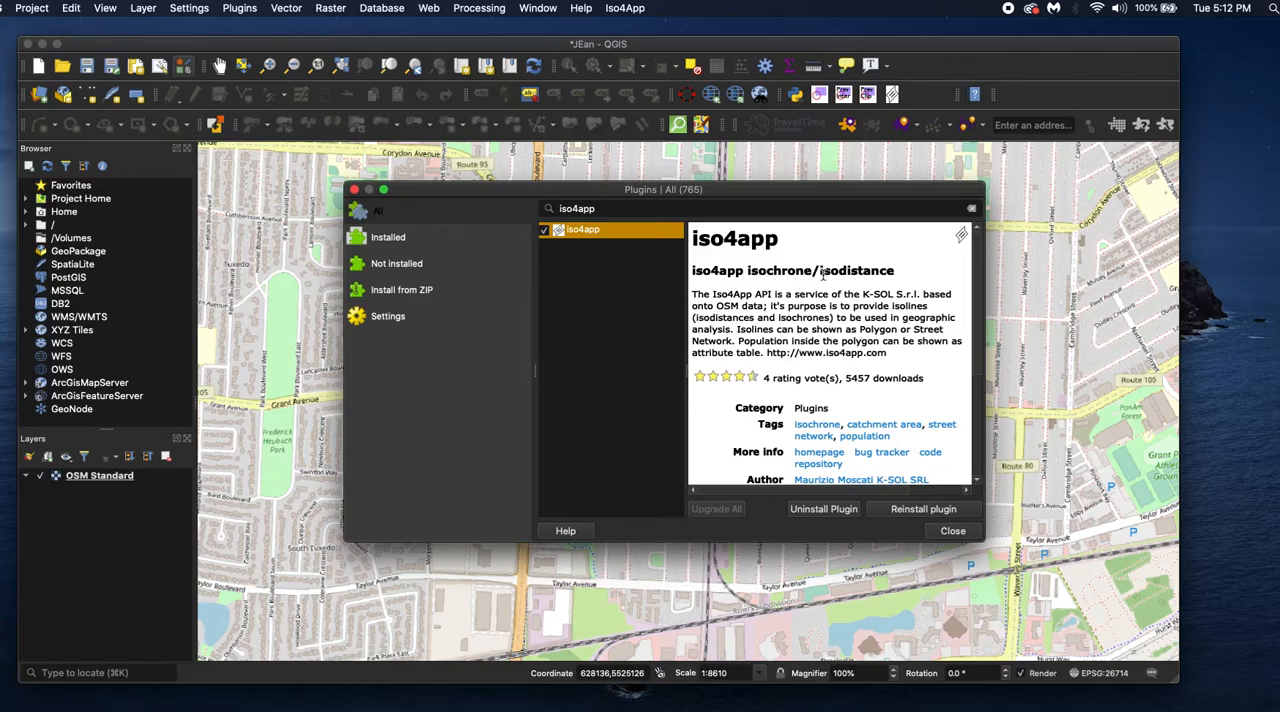
pyautogui.click(956, 533)
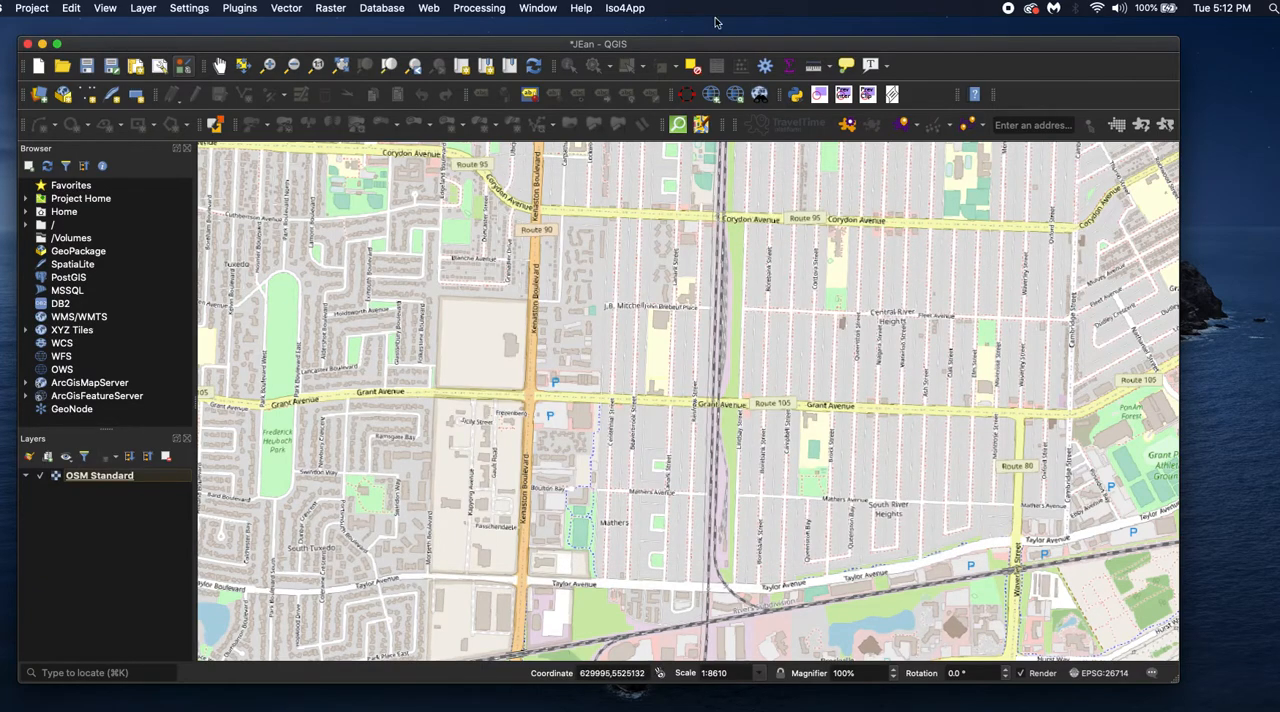
# Open the Iso4App API key request page and check the registration e-mail in the browser
pyautogui.click(627, 9)
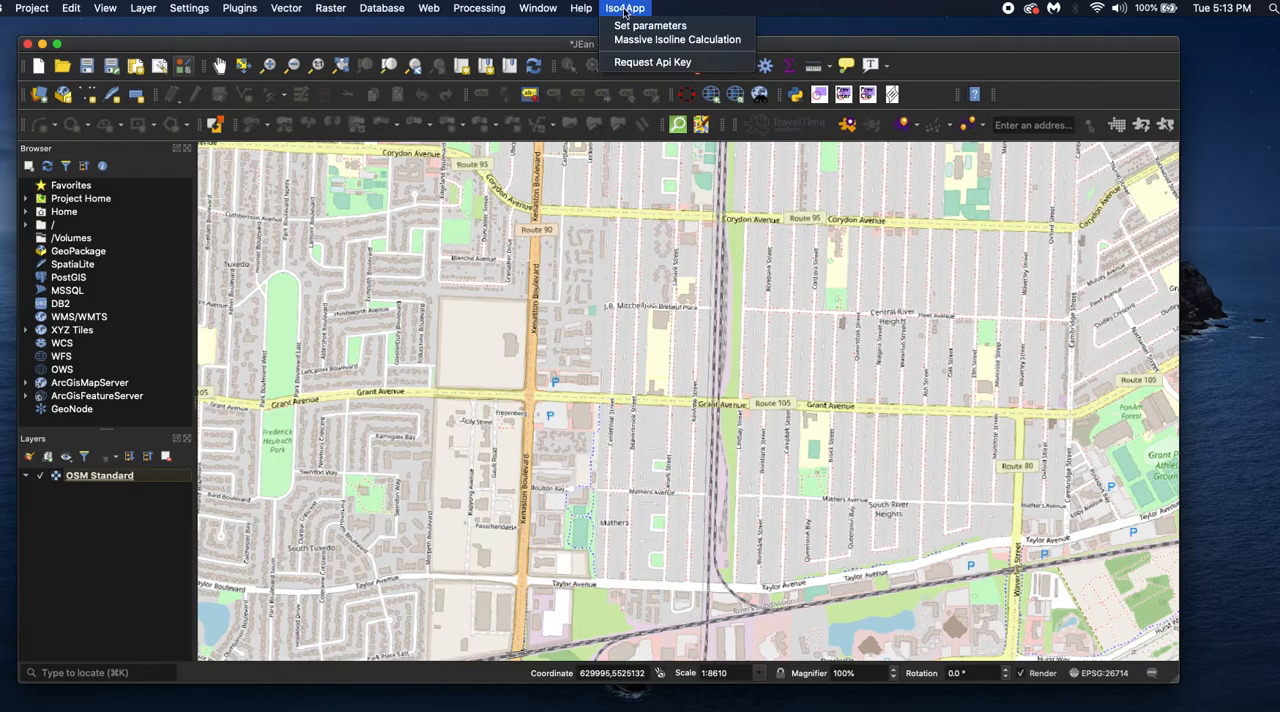
pyautogui.click(645, 63)
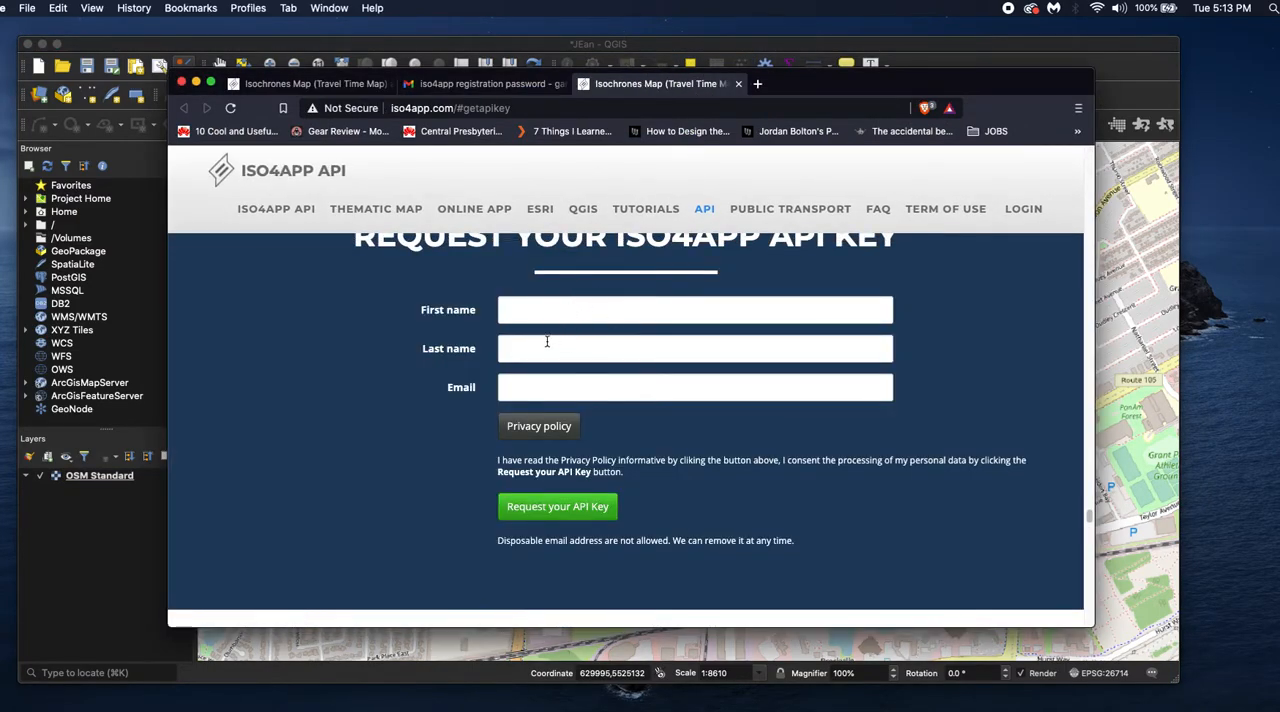
pyautogui.click(738, 85)
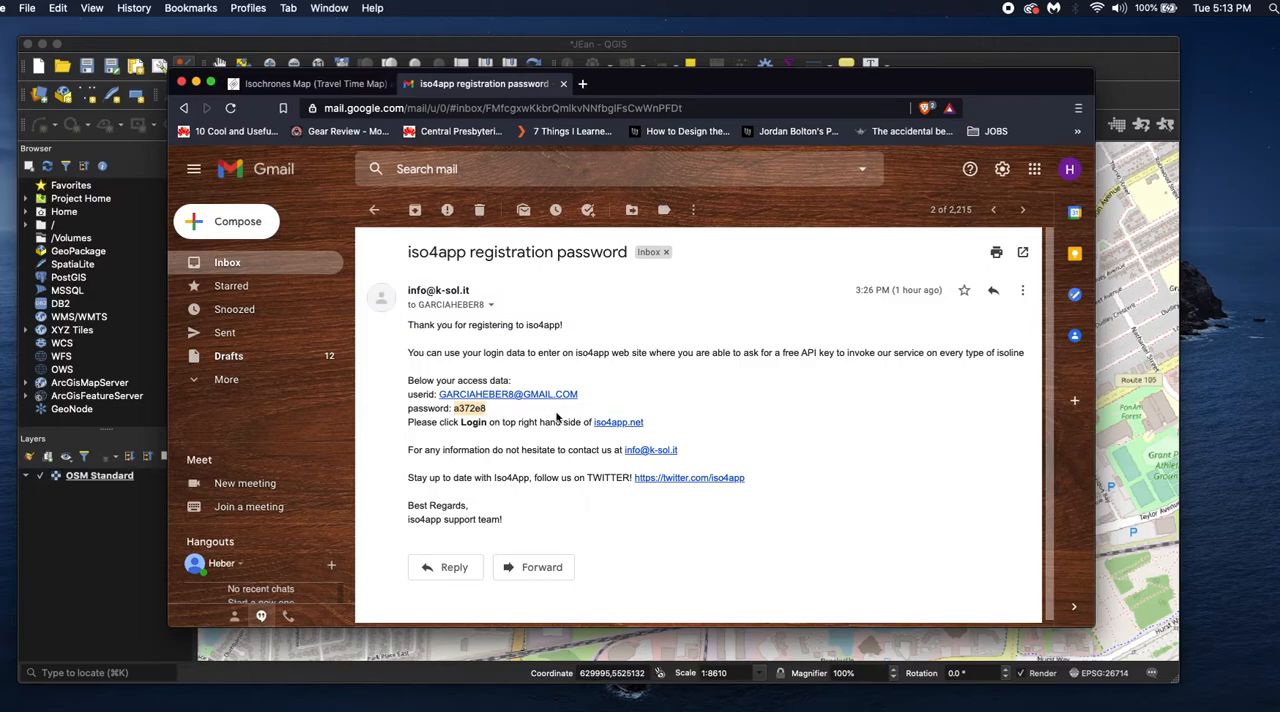
pyautogui.click(350, 84)
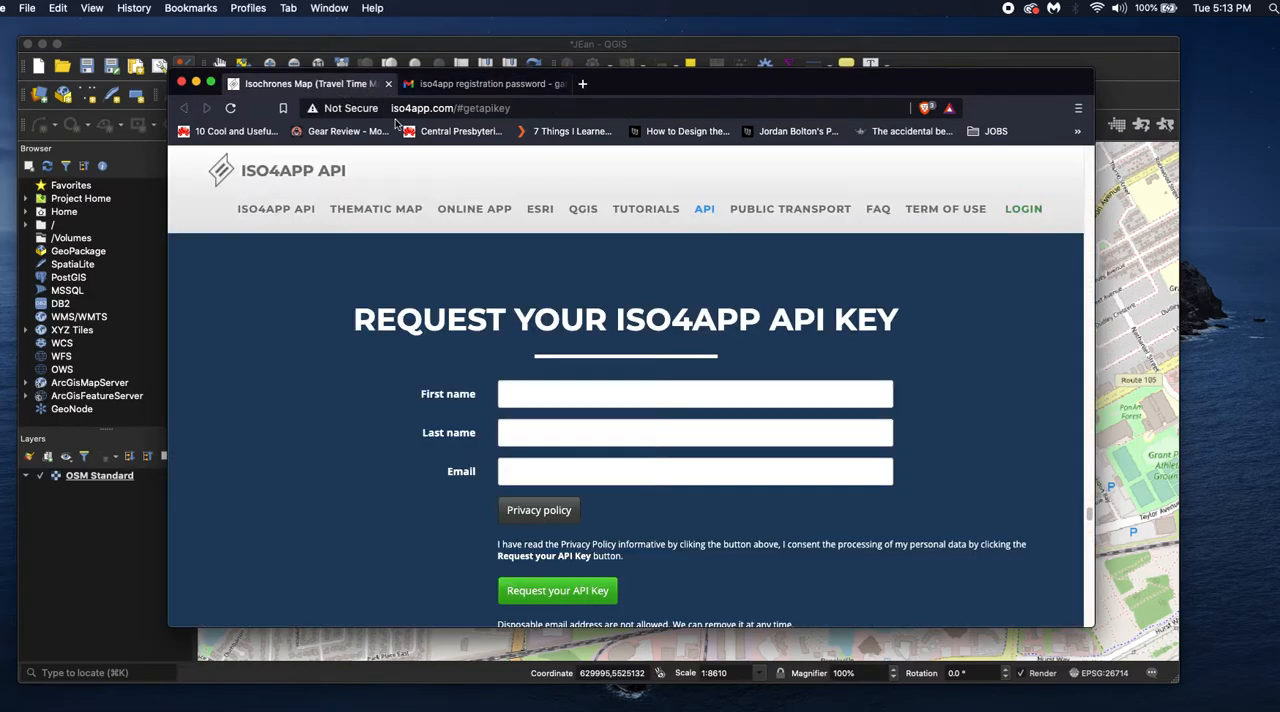
# Log in to the Iso4App website with the saved account e-mail and password
pyautogui.click(1014, 212)
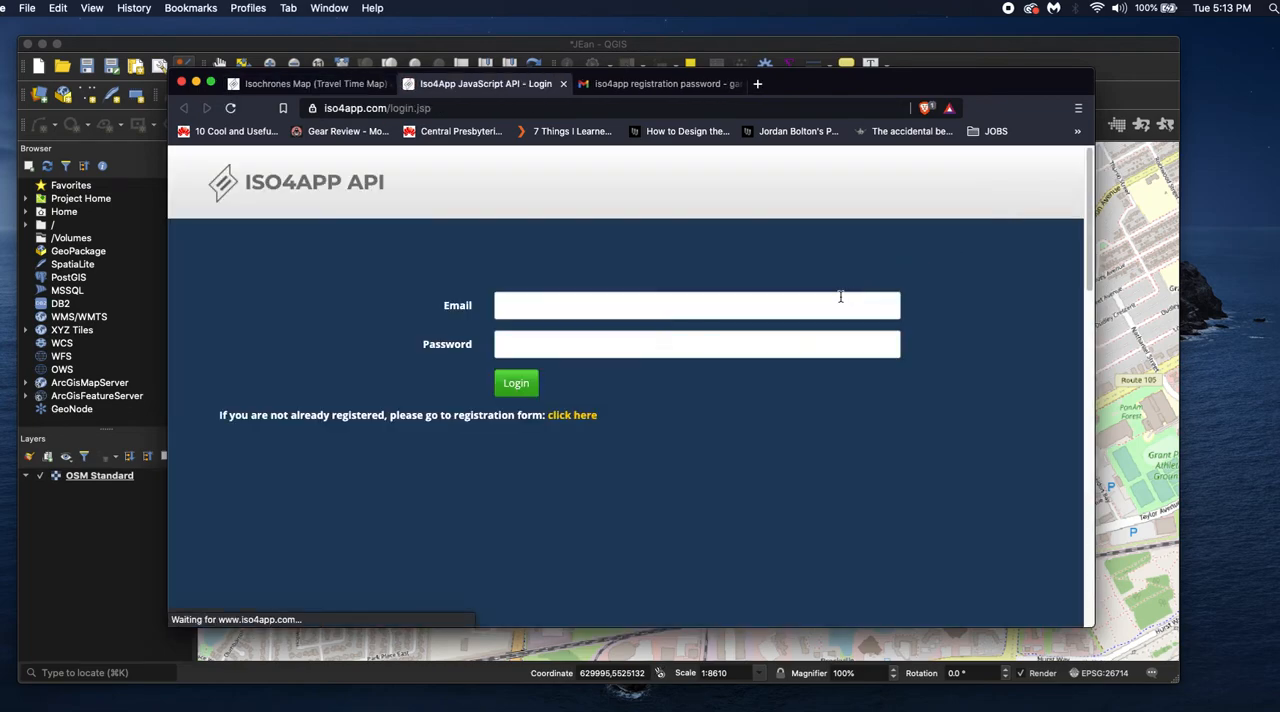
pyautogui.click(531, 306)
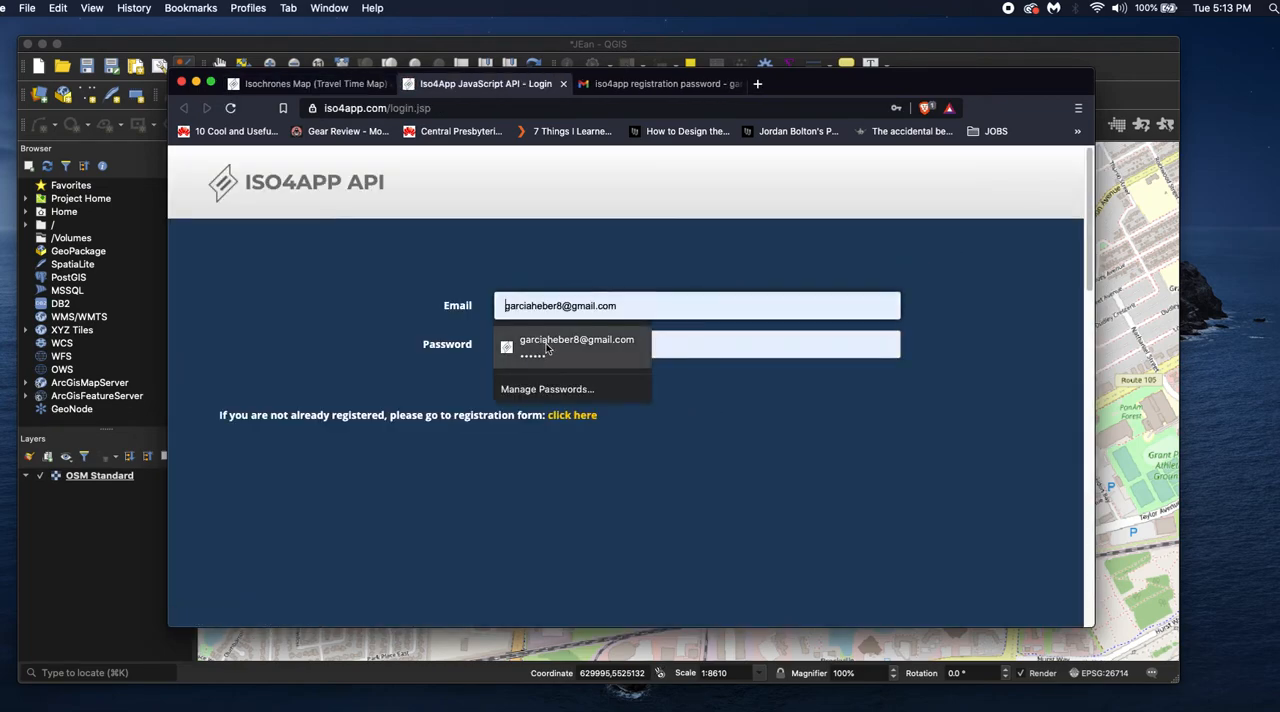
pyautogui.click(545, 345)
pyautogui.click(518, 385)
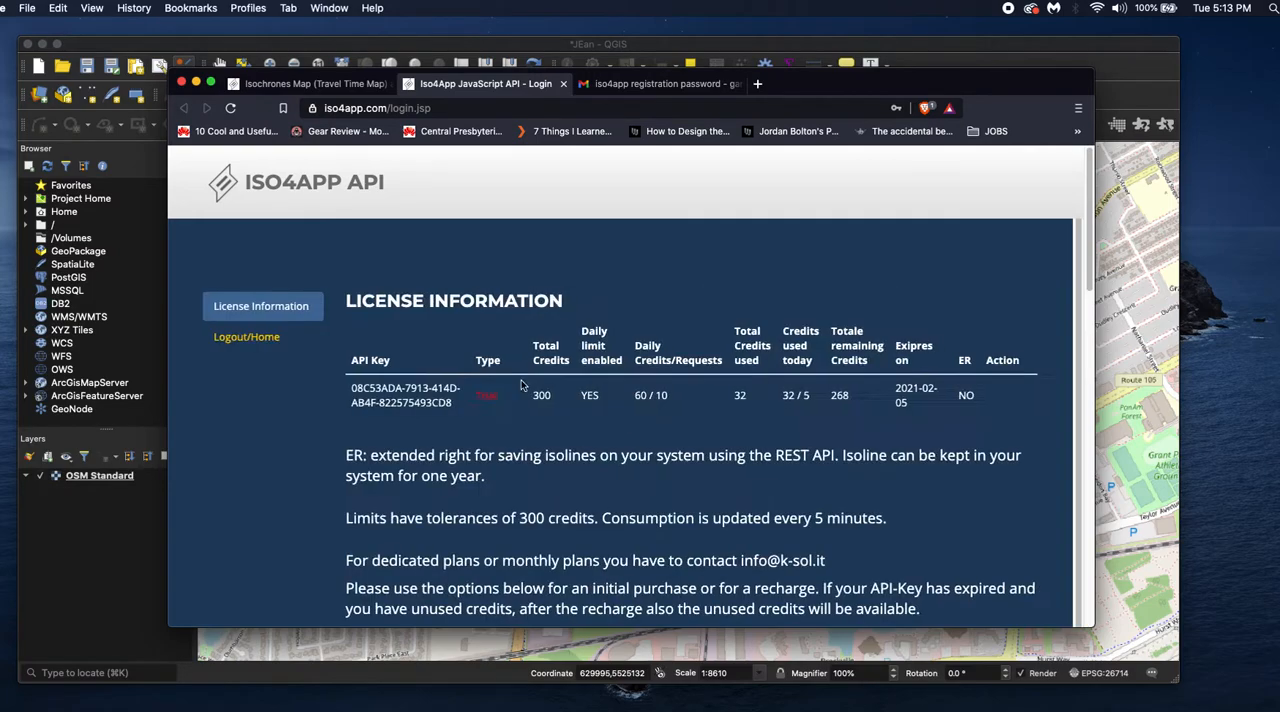
# Review the API key's licence information and the available plans, and close the browser window
pyautogui.scroll(-3, 400, 421)
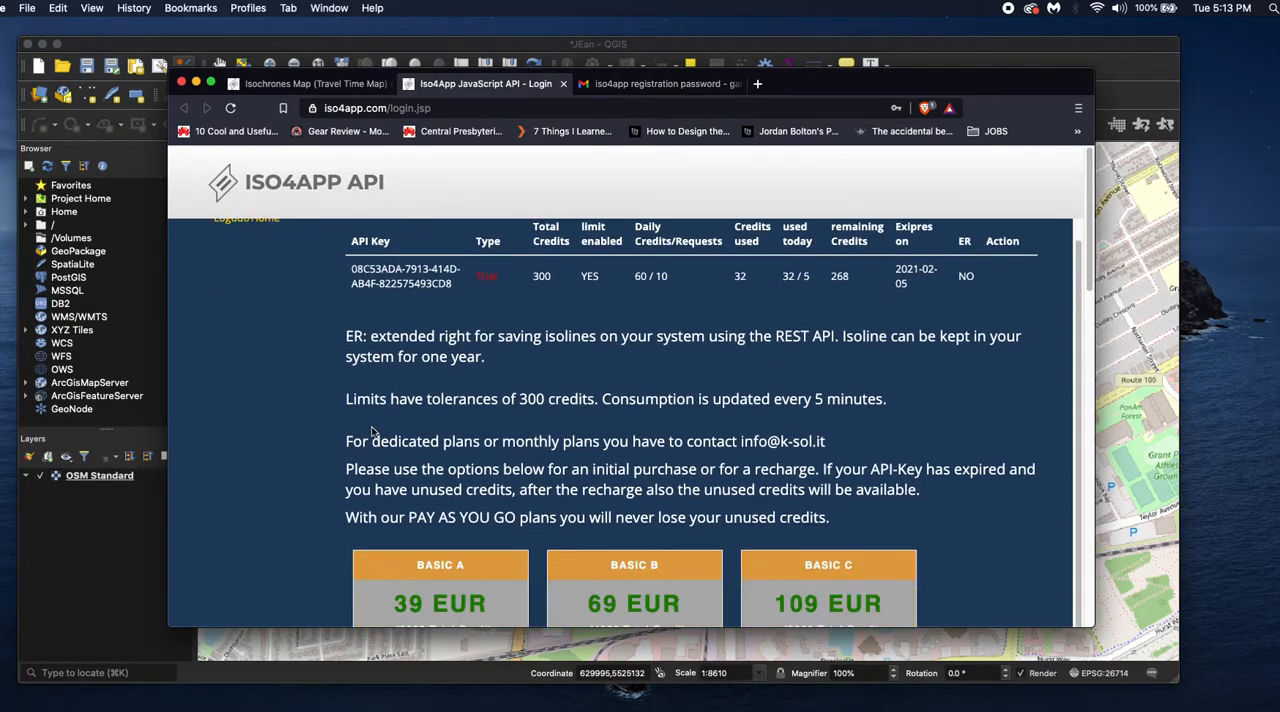
pyautogui.scroll(3, 370, 430)
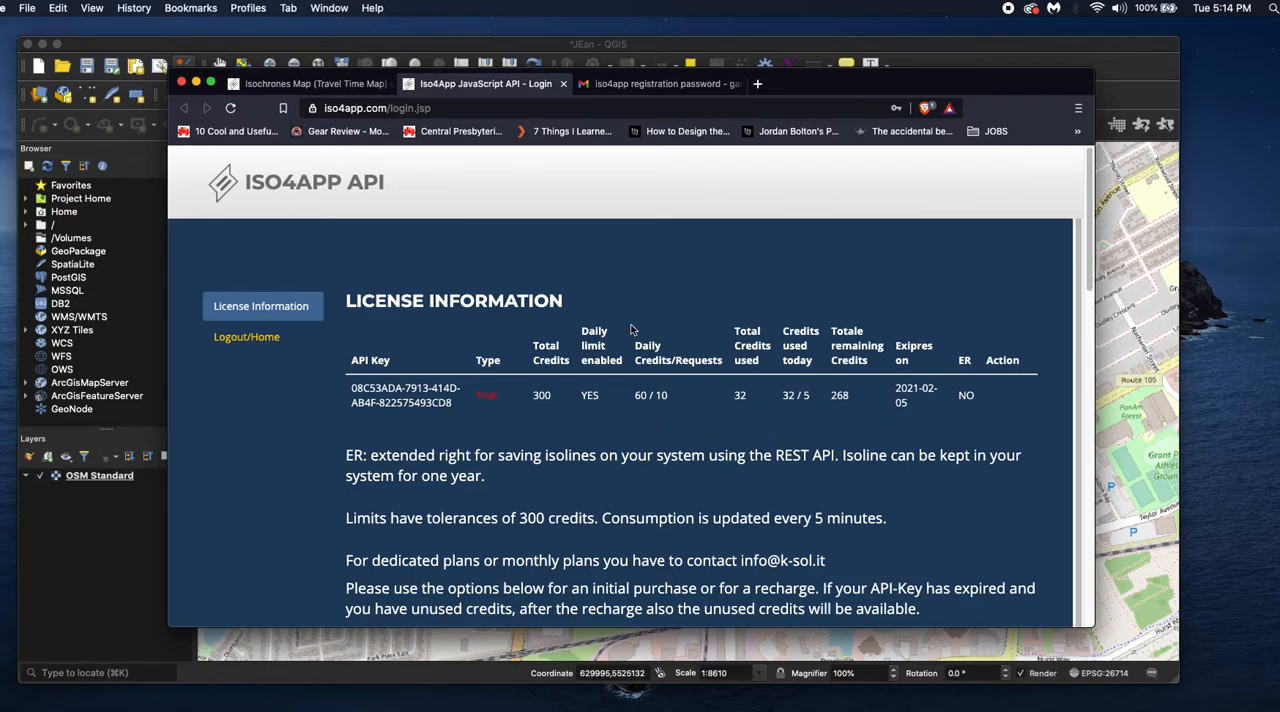
pyautogui.click(563, 84)
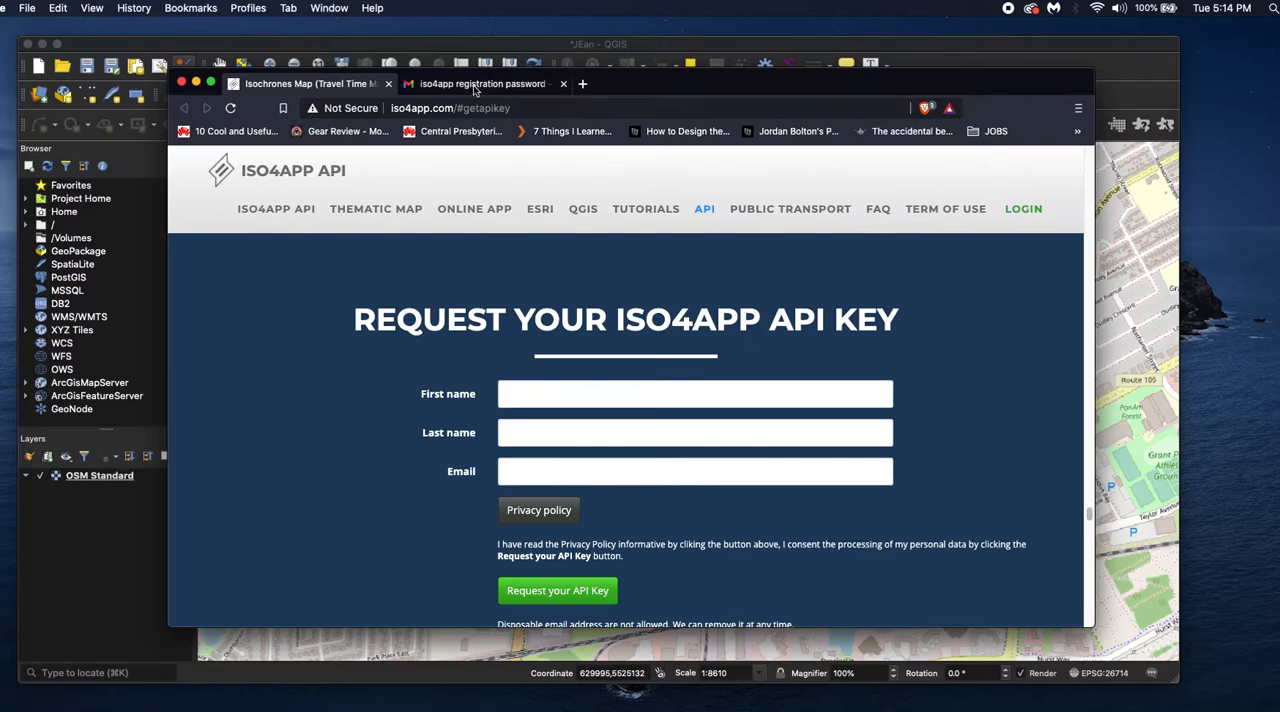
pyautogui.click(182, 83)
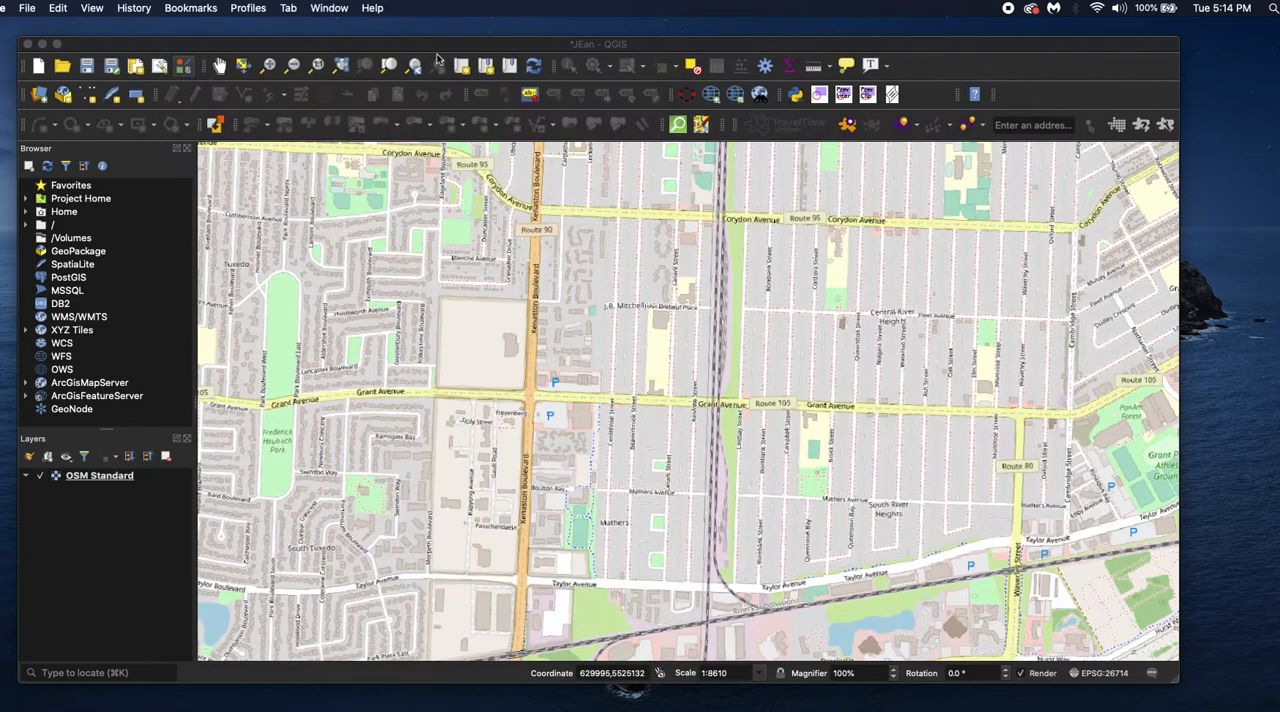
# Open the Iso4App parameters for a 10-minute isochrone, keeping Pedestrian travel and the smallest start point approximation
pyautogui.click(427, 45)
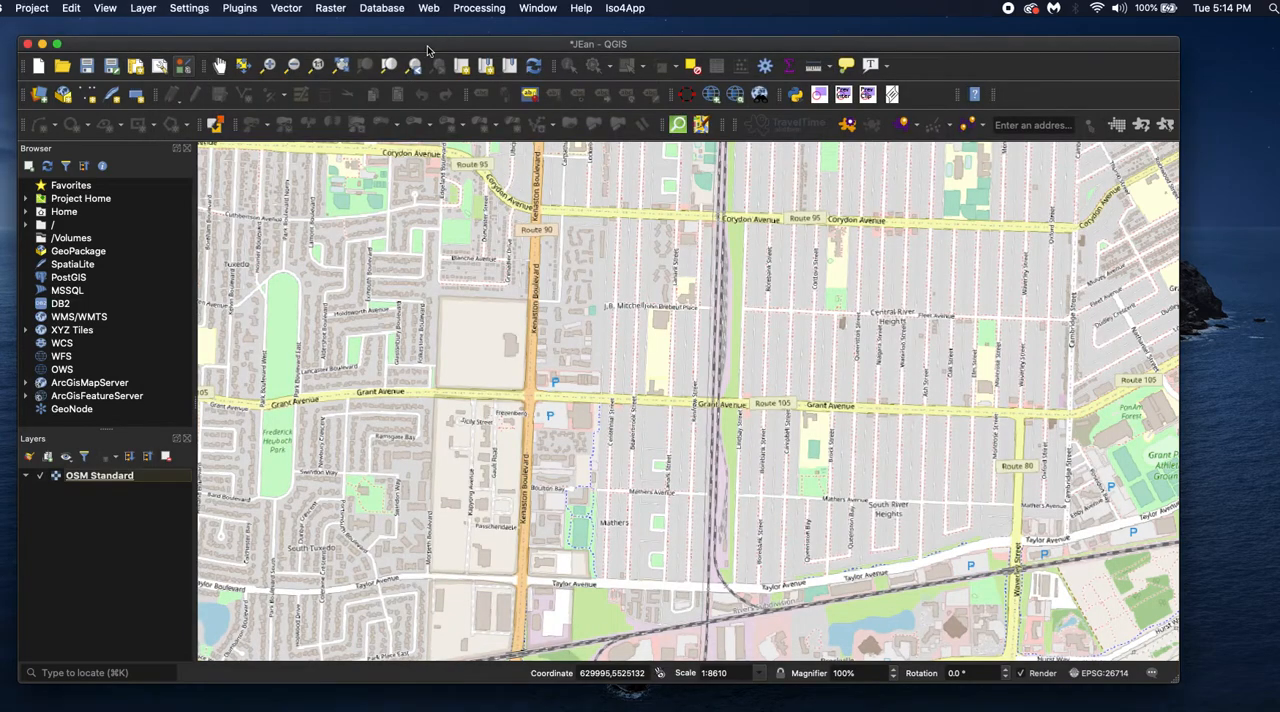
pyautogui.click(622, 9)
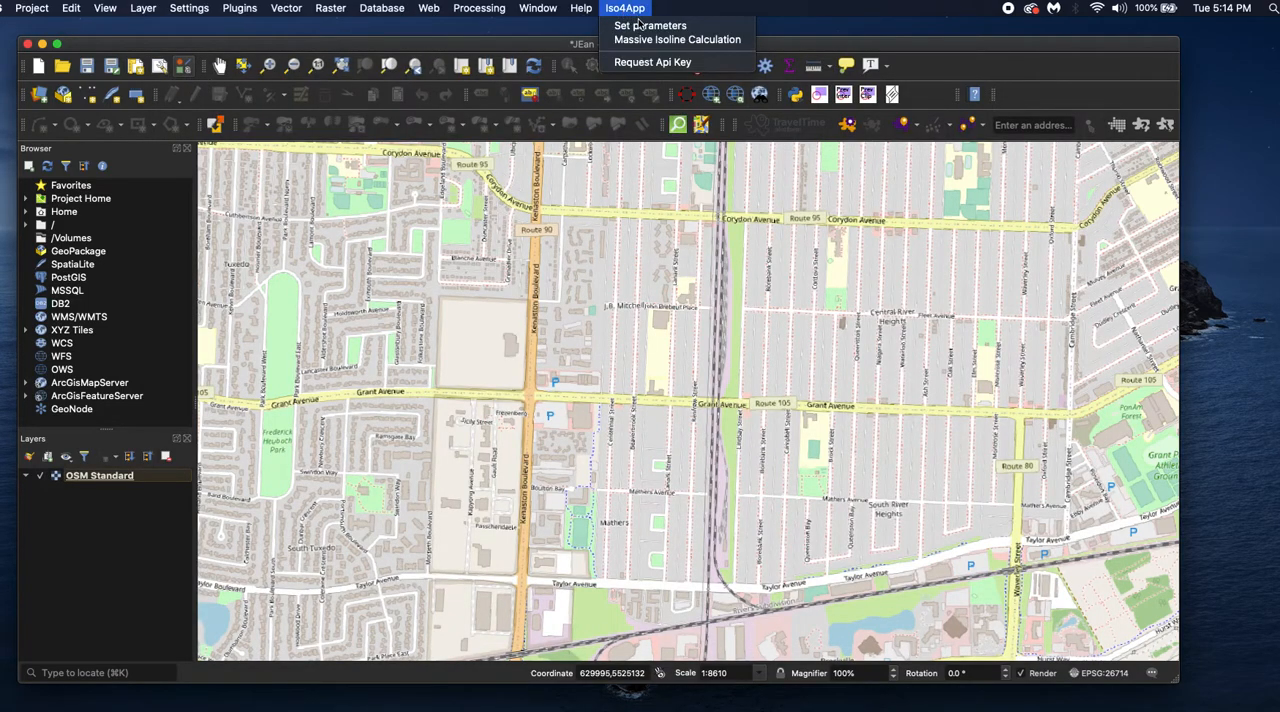
pyautogui.click(645, 27)
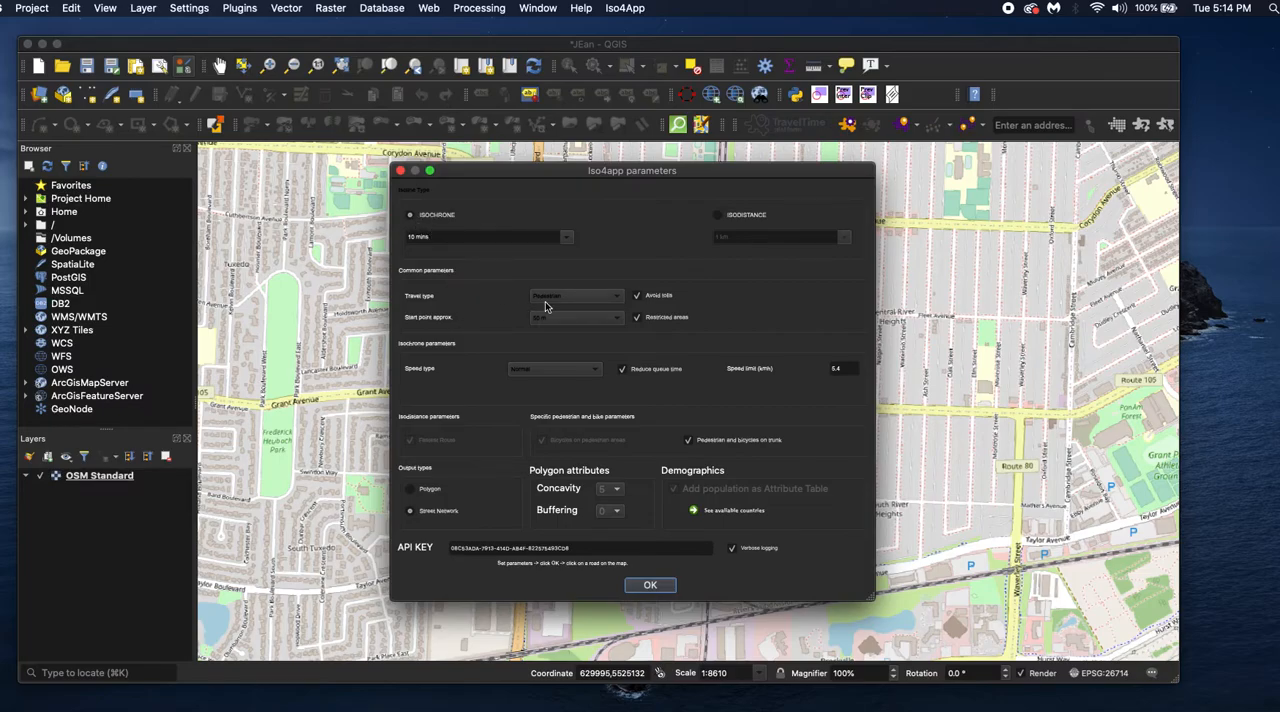
pyautogui.click(592, 297)
pyautogui.click(595, 297)
pyautogui.click(585, 321)
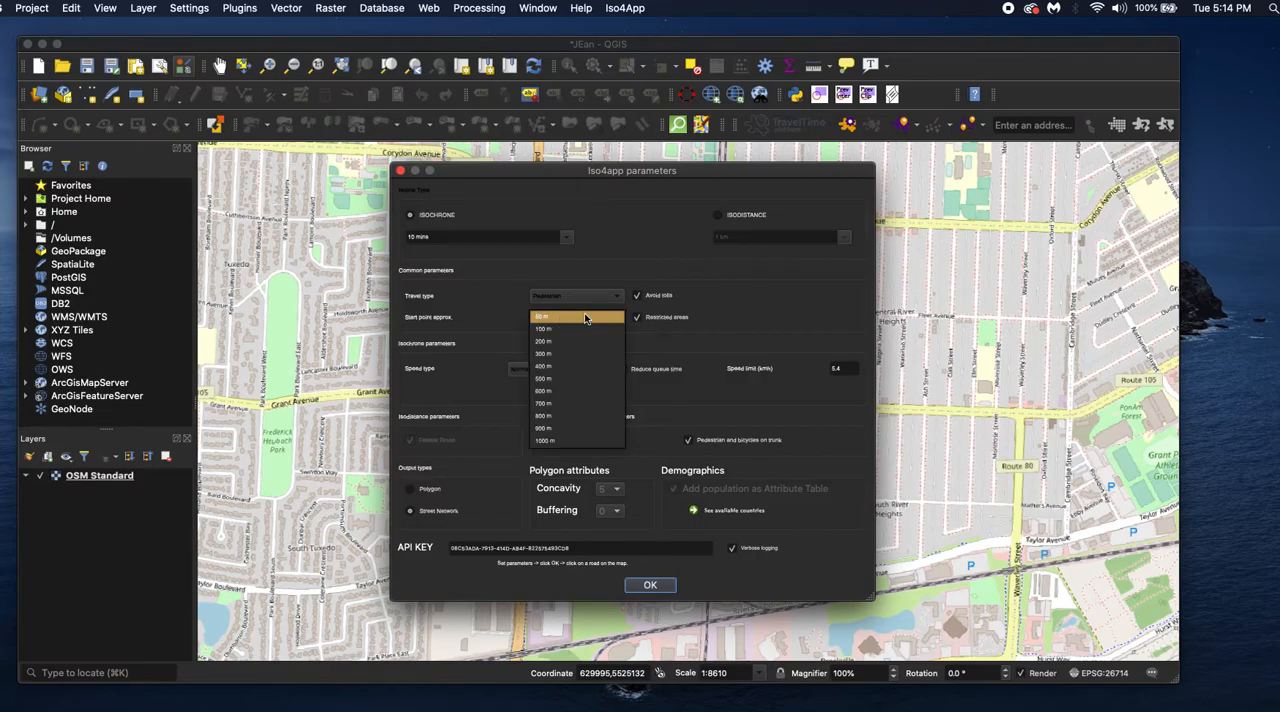
pyautogui.click(597, 316)
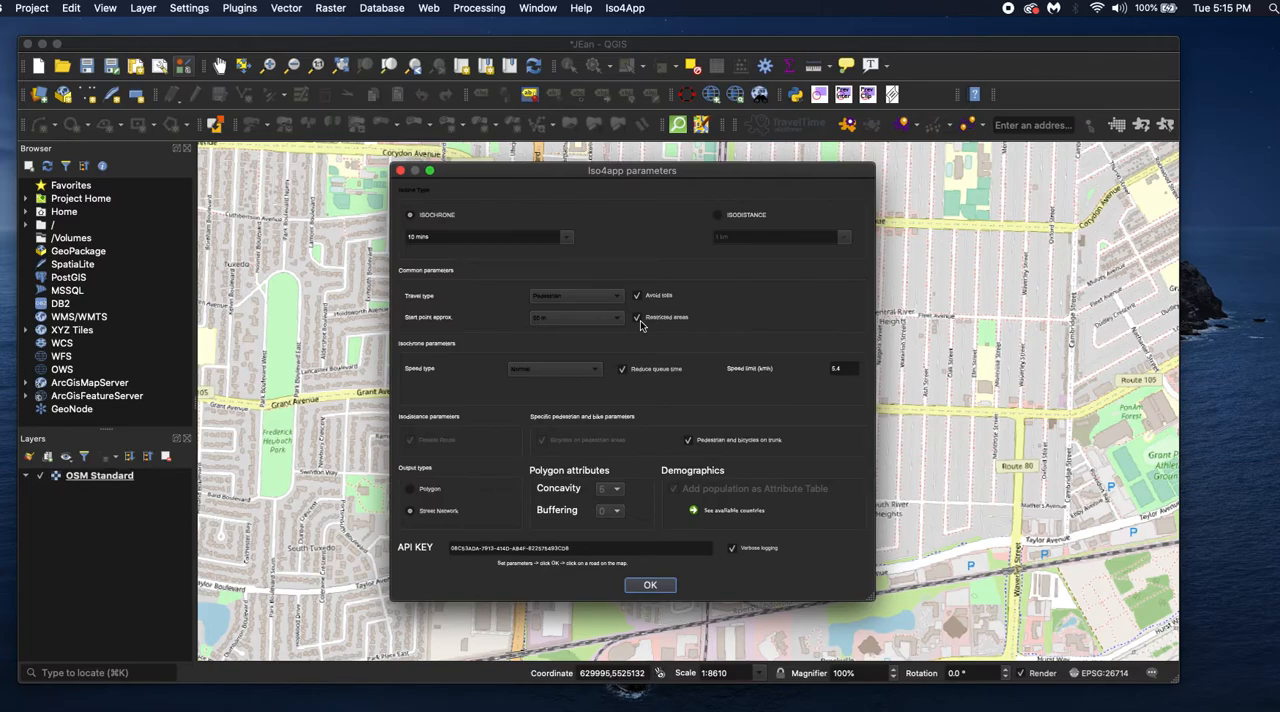
# Keep the Normal speed type and generate the street-network isochrone from a point in the former Kapyong Barracks
pyautogui.click(536, 371)
pyautogui.click(543, 373)
pyautogui.click(649, 586)
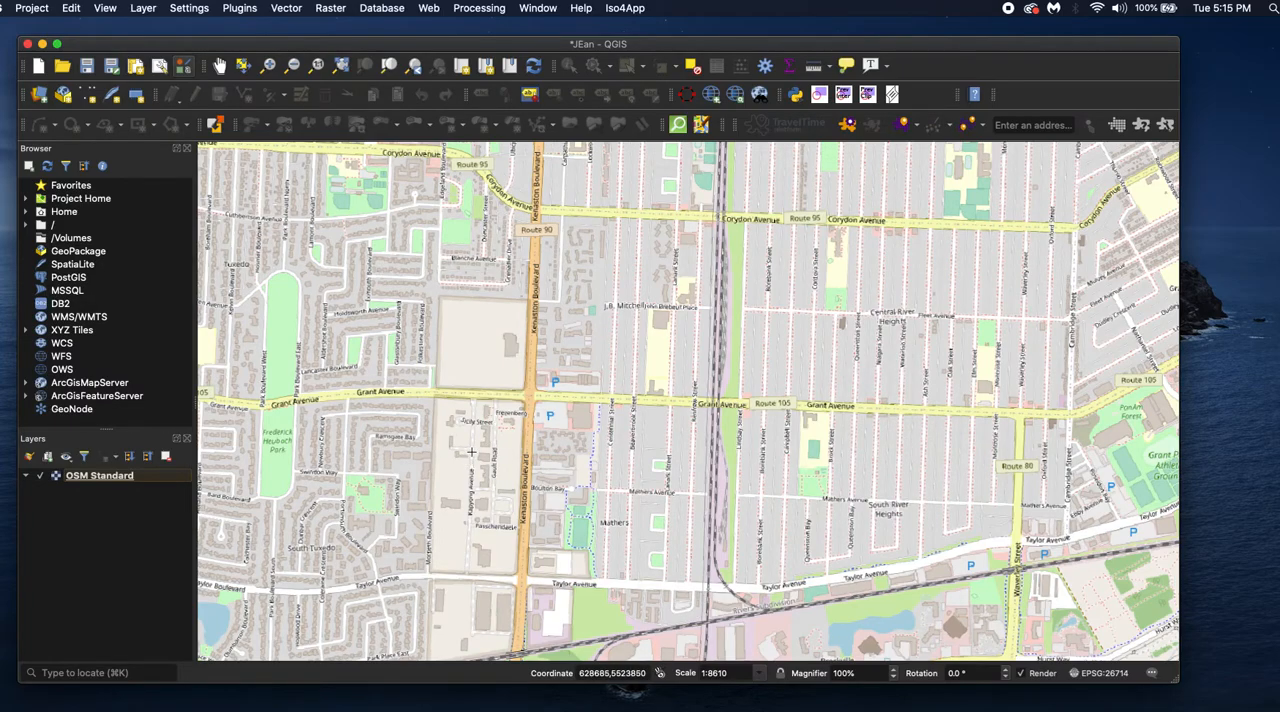
pyautogui.scroll(1, 471, 452)
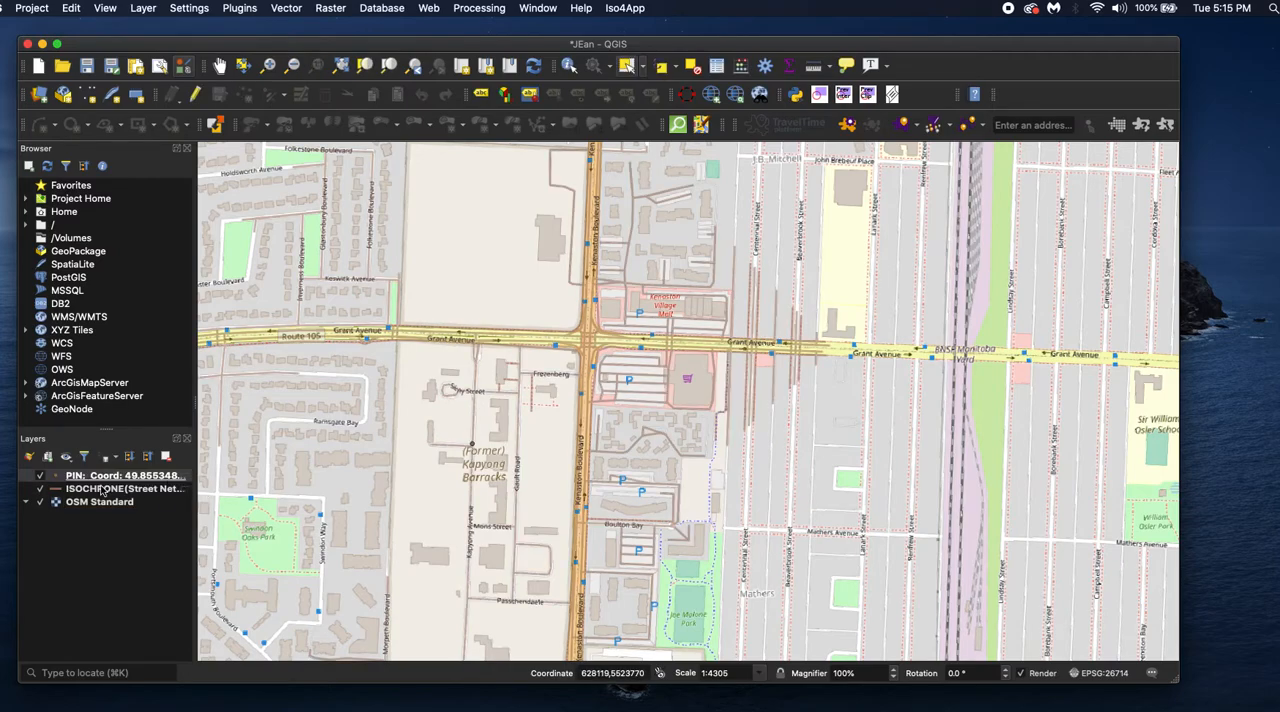
# Style the isochrone layer's simple line in red with a stroke width of 1.4 mm
pyautogui.click(102, 490)
pyautogui.rightClick(102, 490)
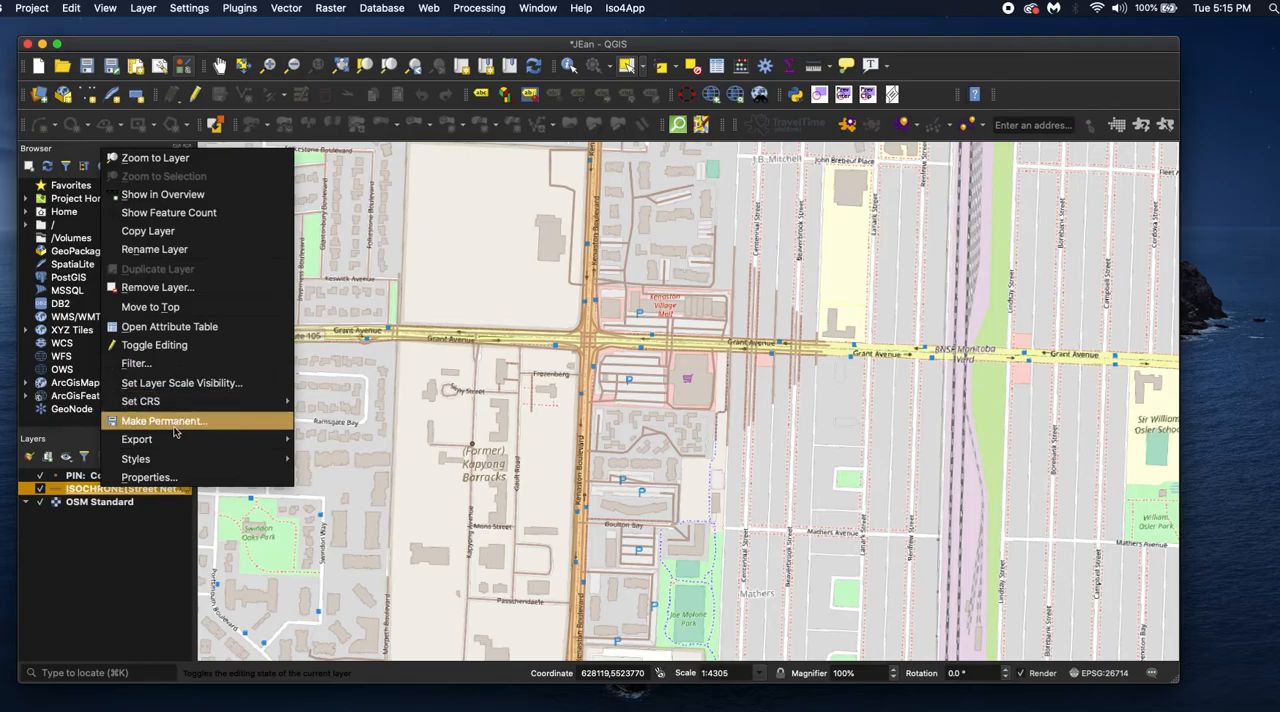
pyautogui.click(168, 478)
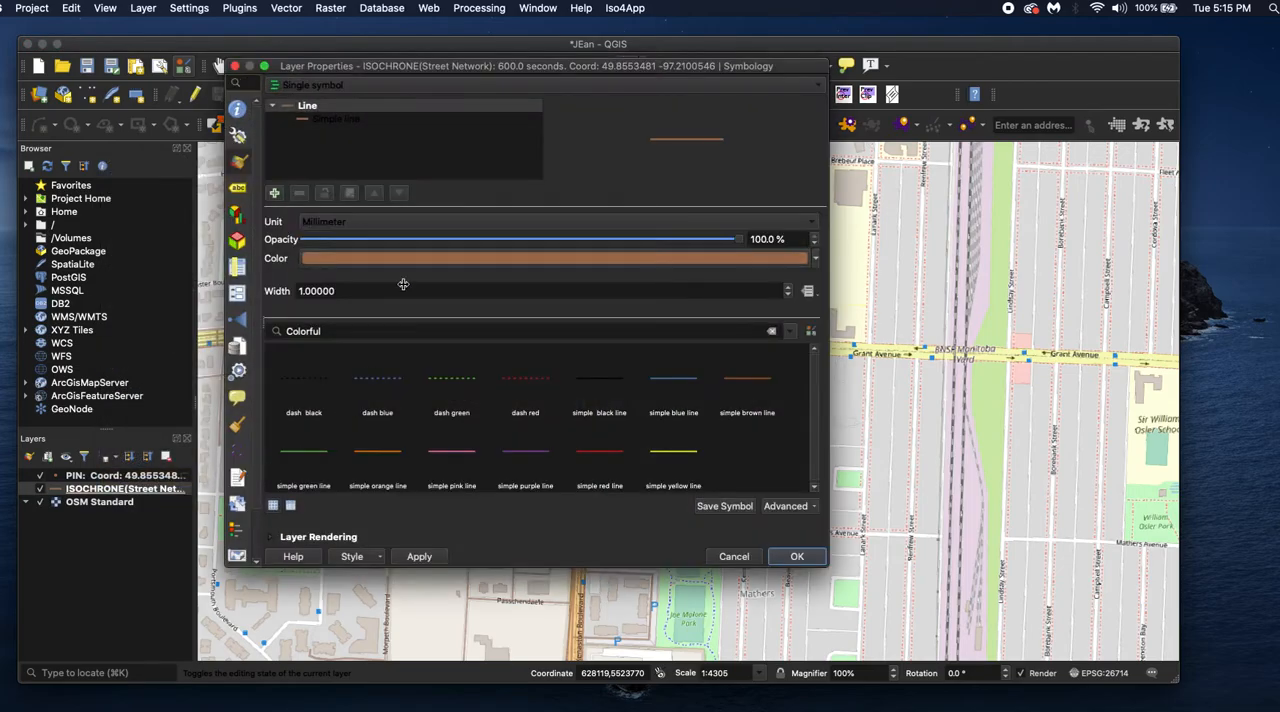
pyautogui.click(353, 120)
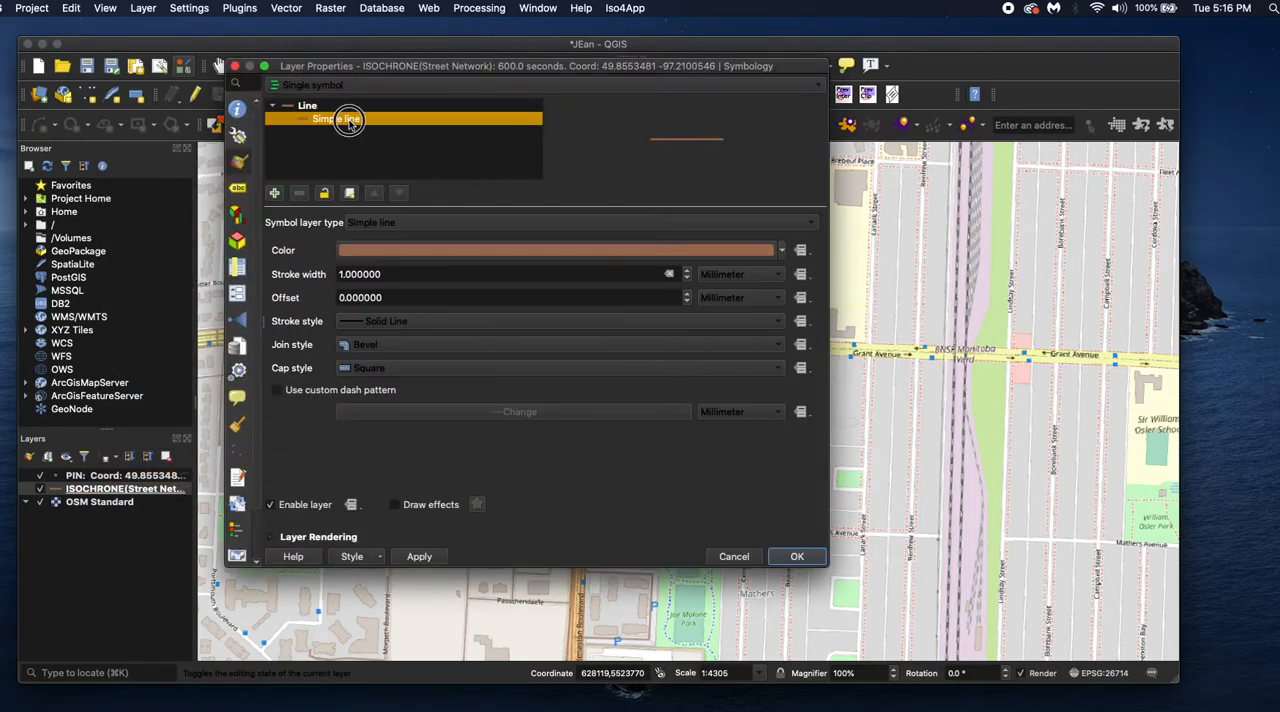
pyautogui.click(784, 250)
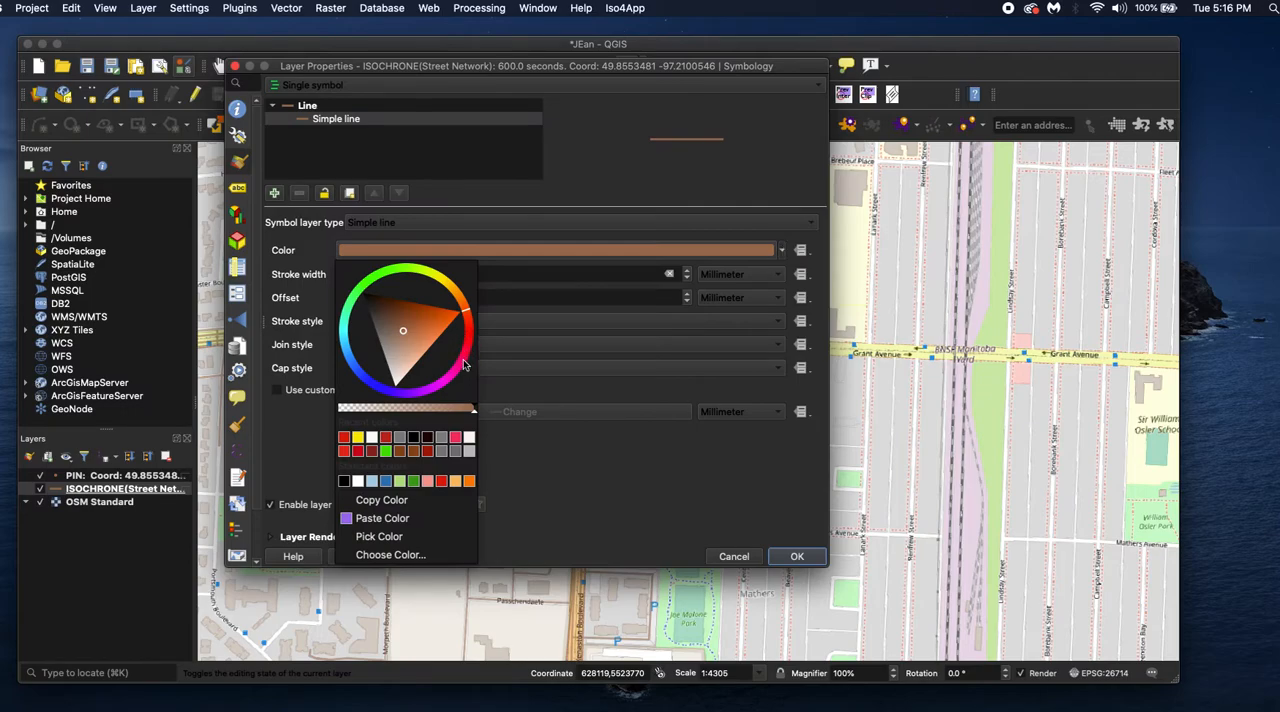
pyautogui.click(344, 438)
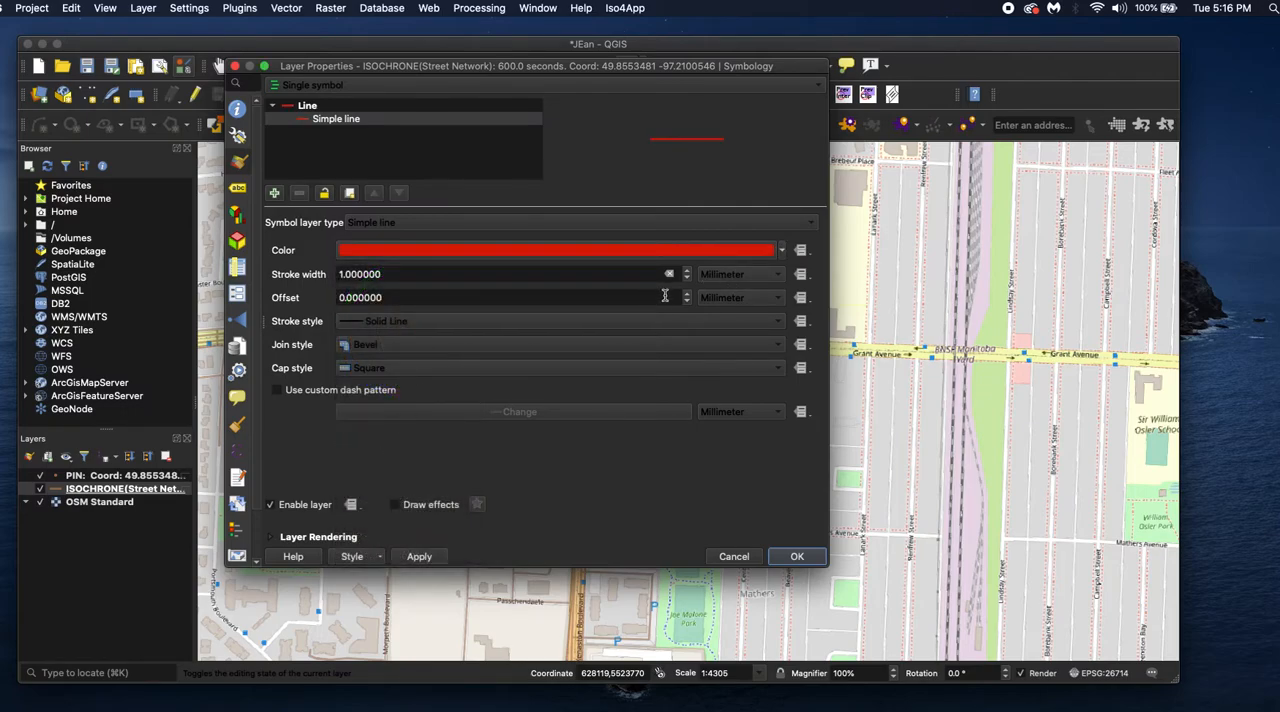
pyautogui.click(686, 271)
pyautogui.click(686, 271)
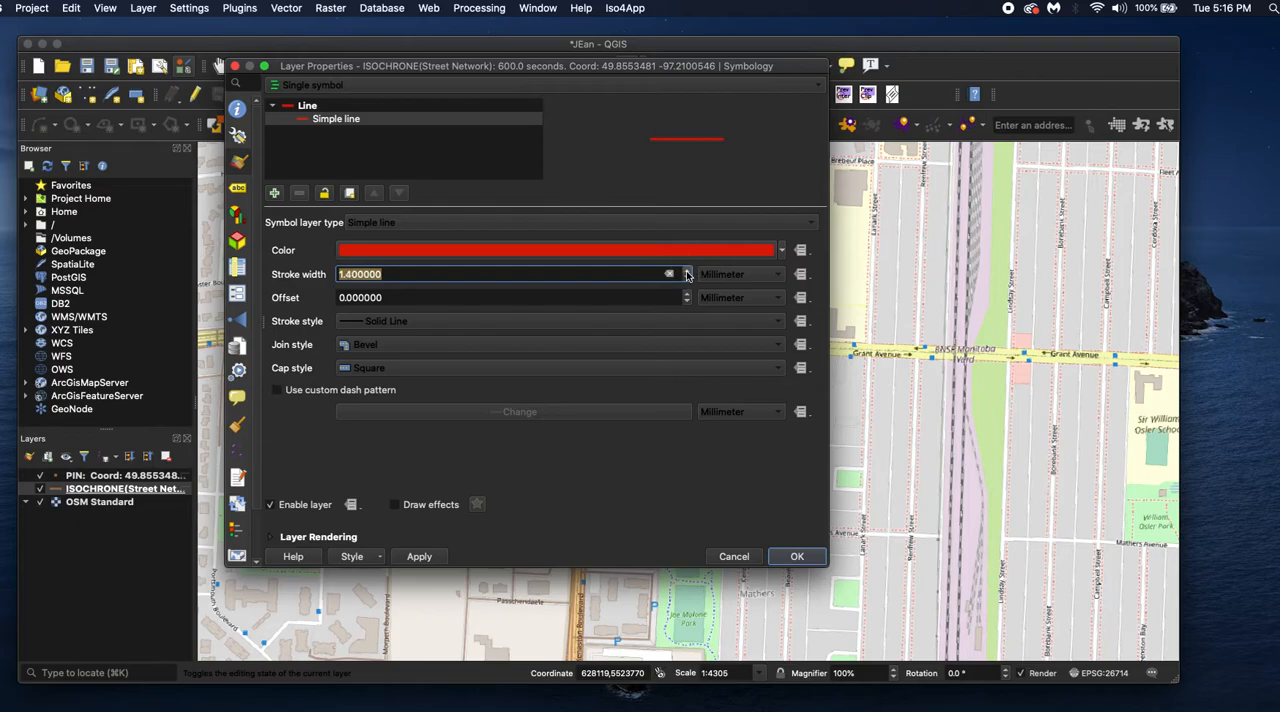
pyautogui.click(438, 556)
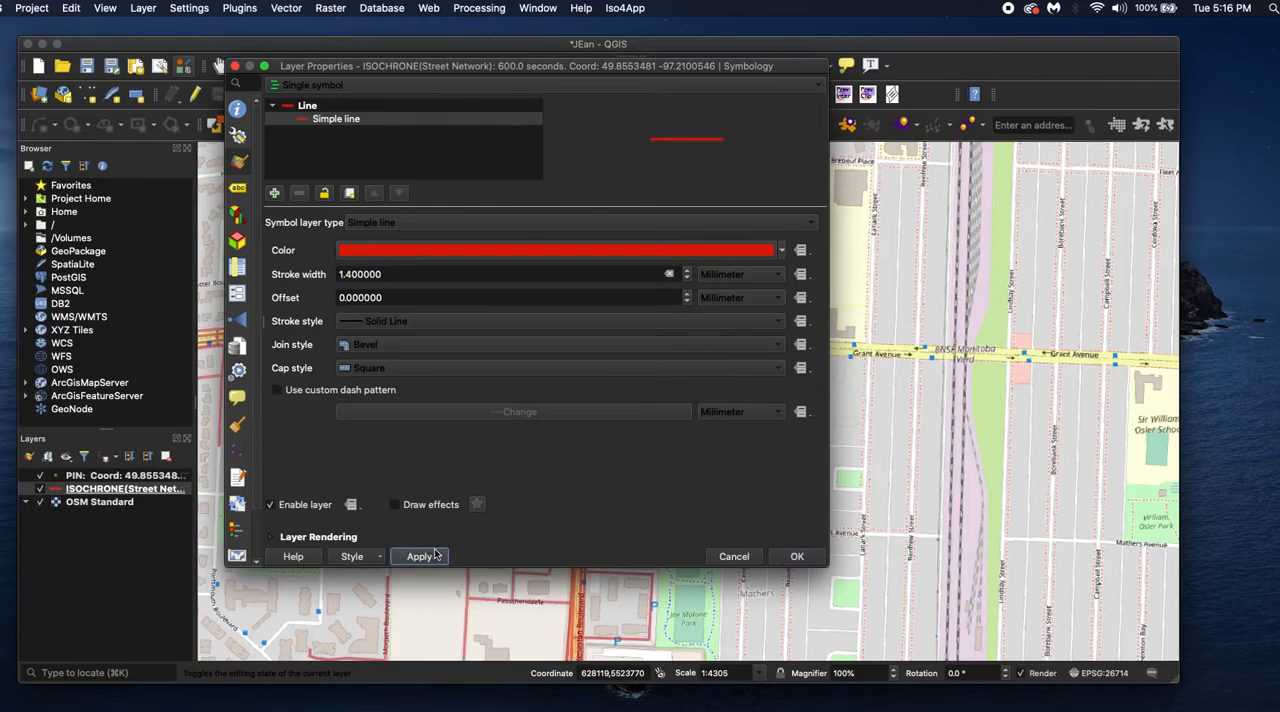
pyautogui.click(792, 557)
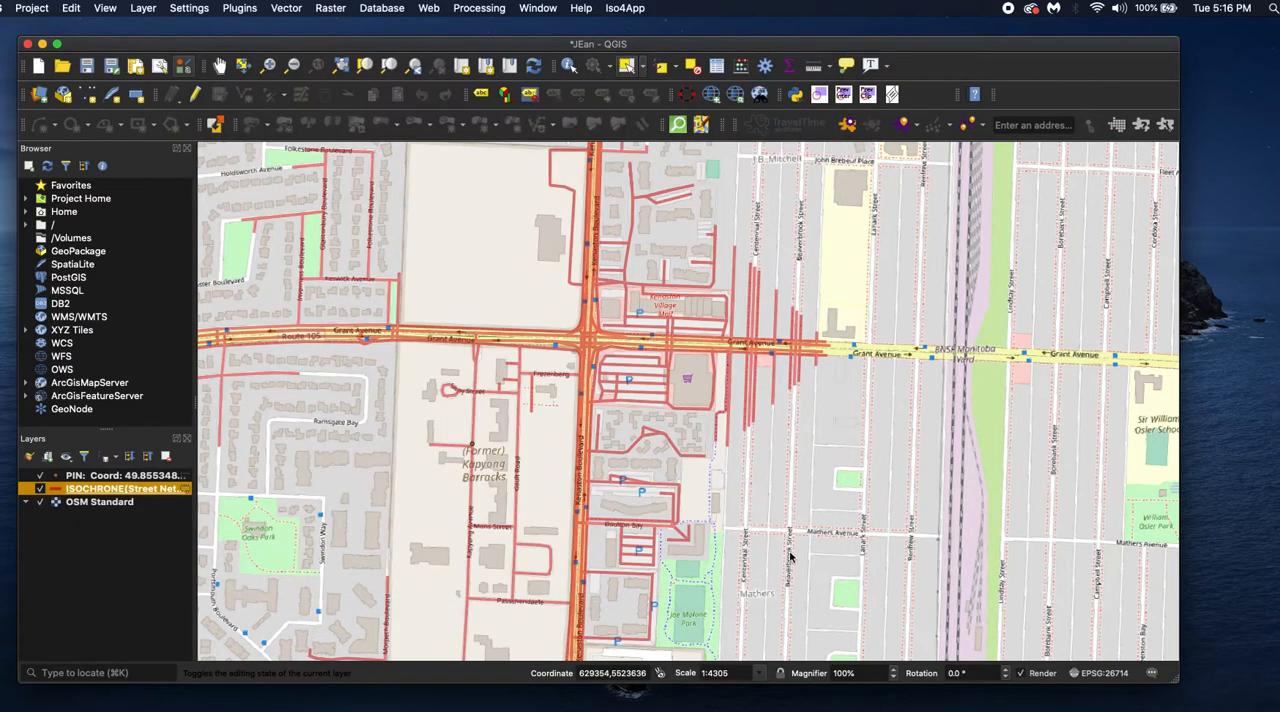
# Examine the extent of the isochrone on the map and the options available for the pin layer
pyautogui.scroll(-1, 768, 555)
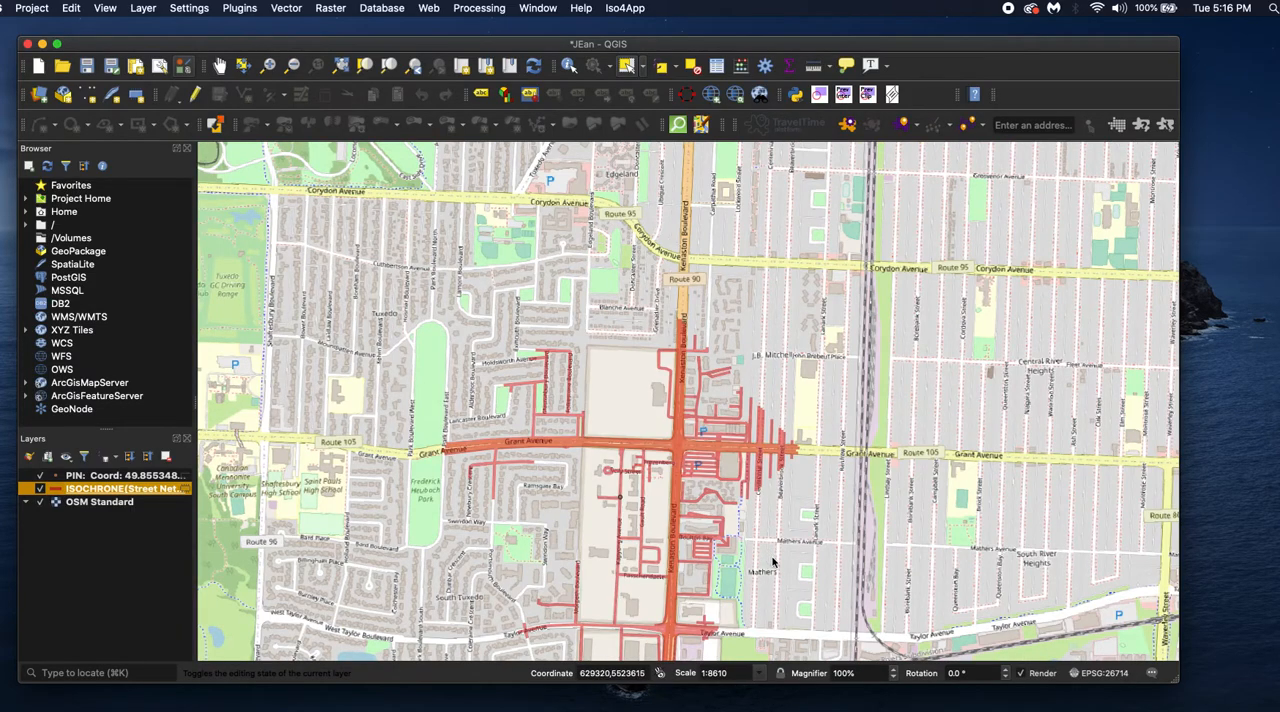
pyautogui.scroll(-1, 772, 560)
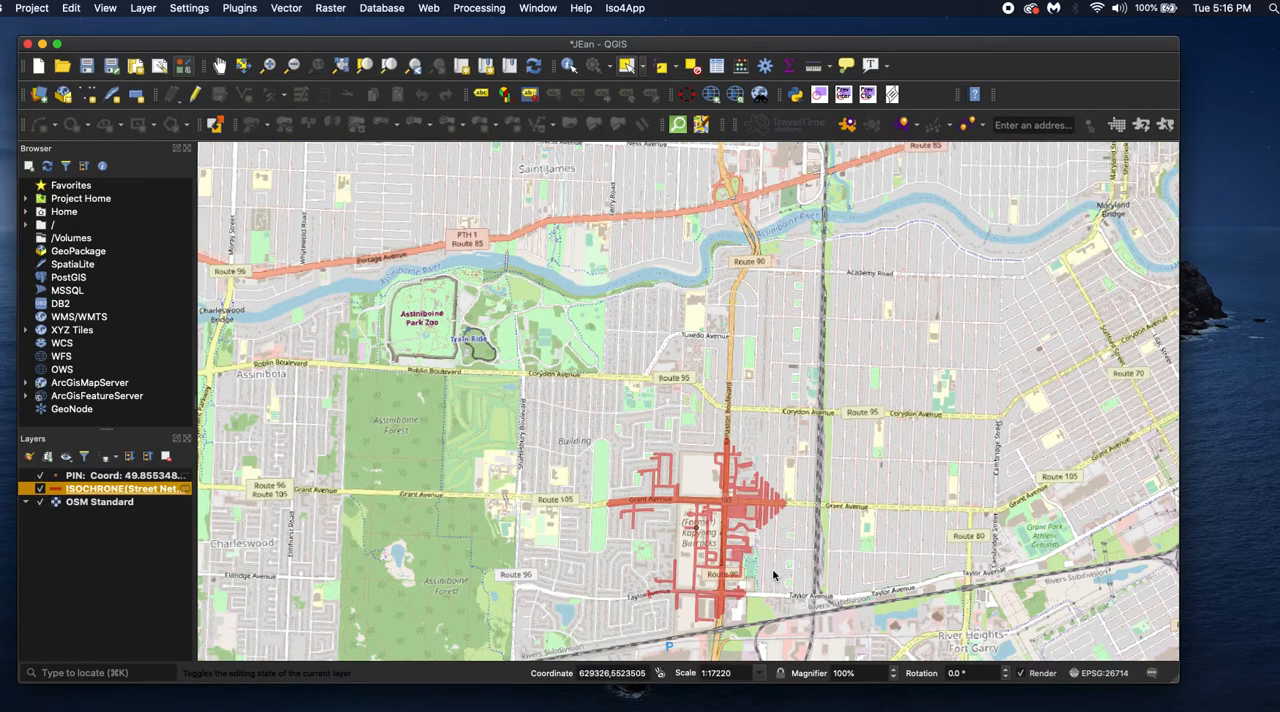
pyautogui.scroll(1, 792, 620)
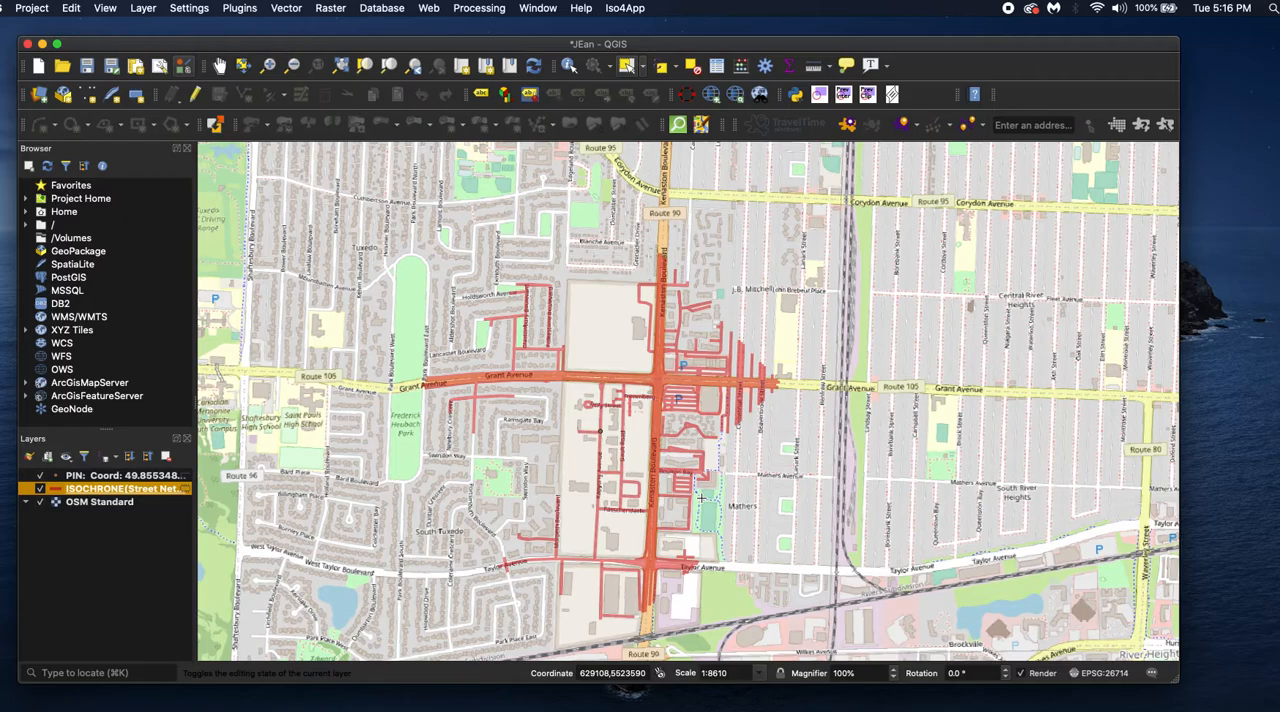
pyautogui.click(146, 478)
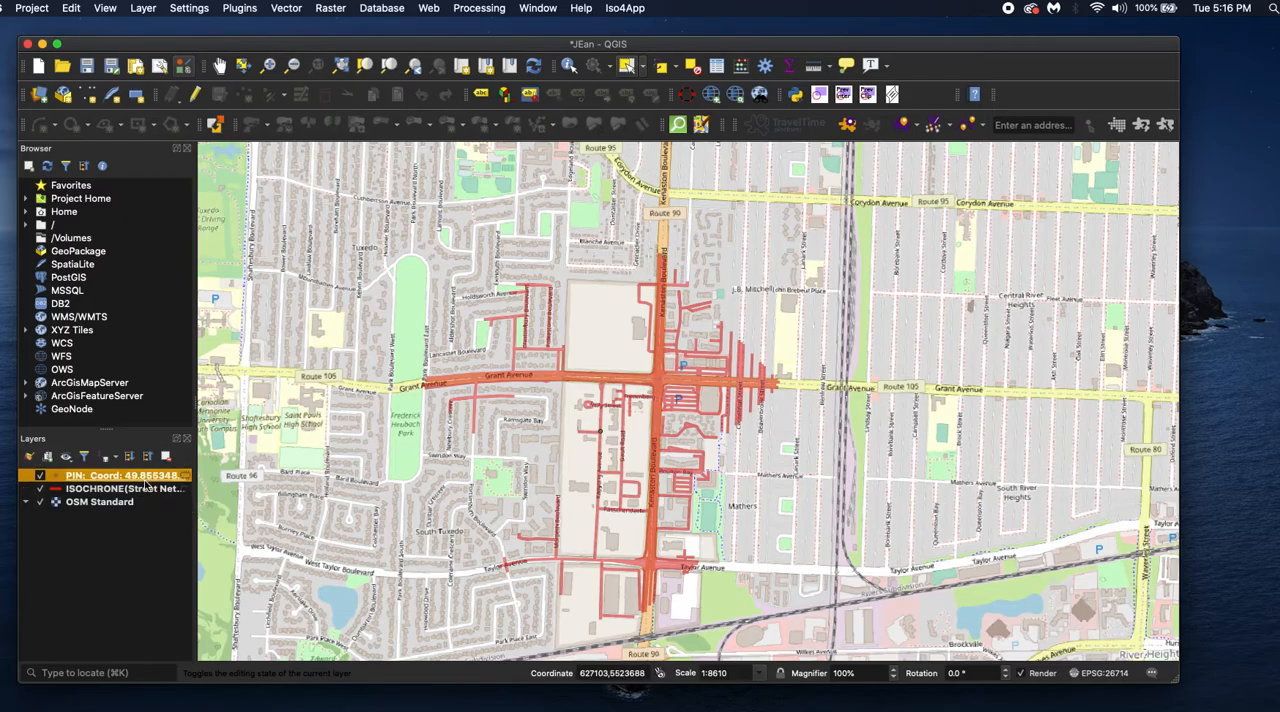
pyautogui.click(165, 490)
pyautogui.click(163, 477)
pyautogui.rightClick(155, 481)
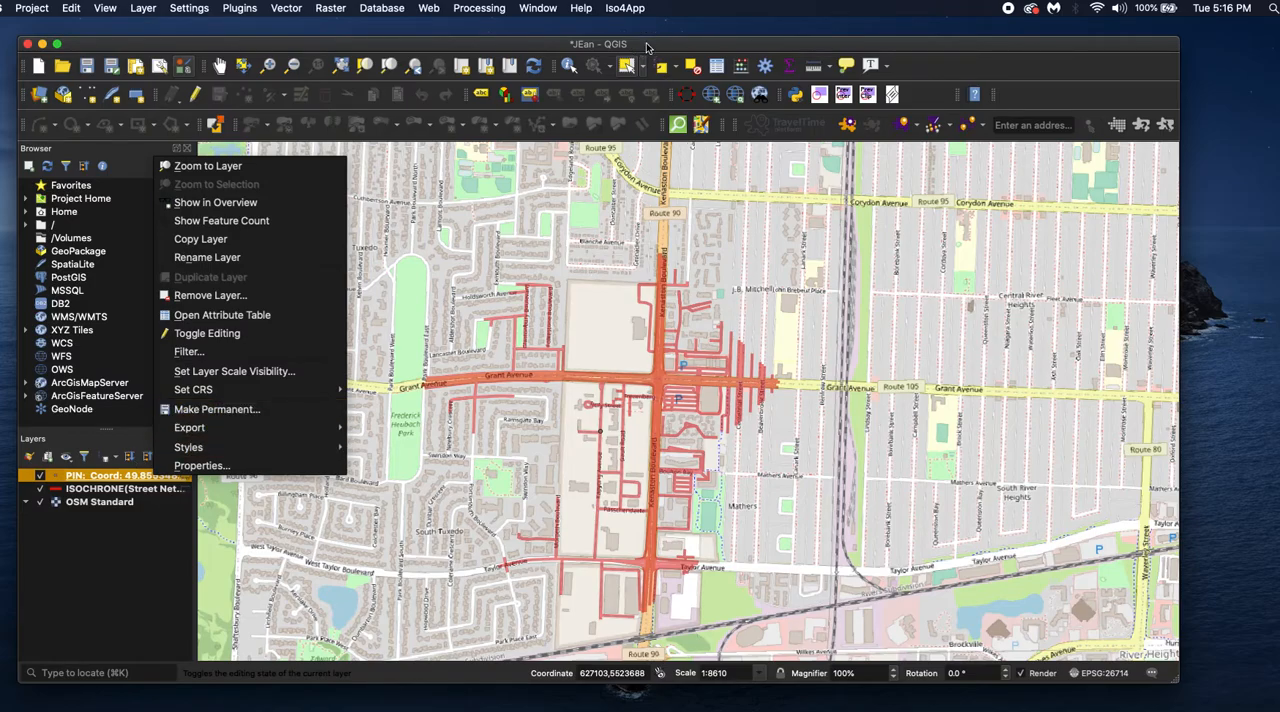
pyautogui.click(110, 590)
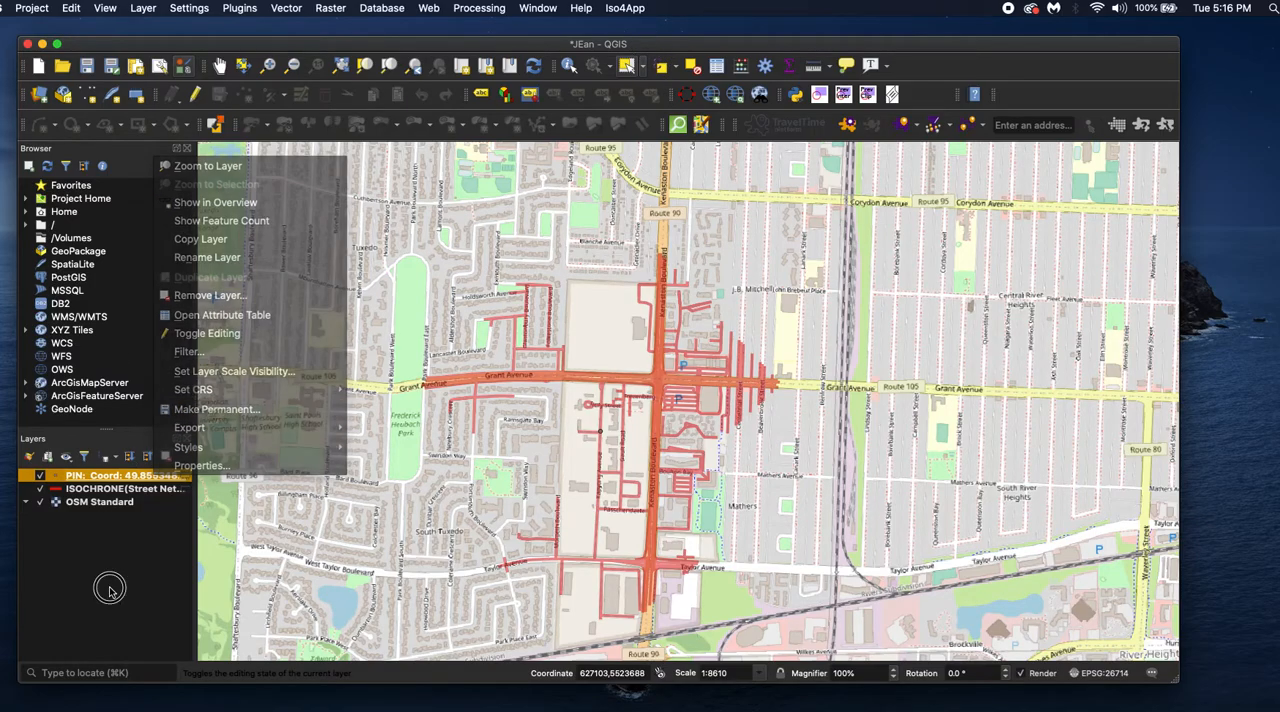